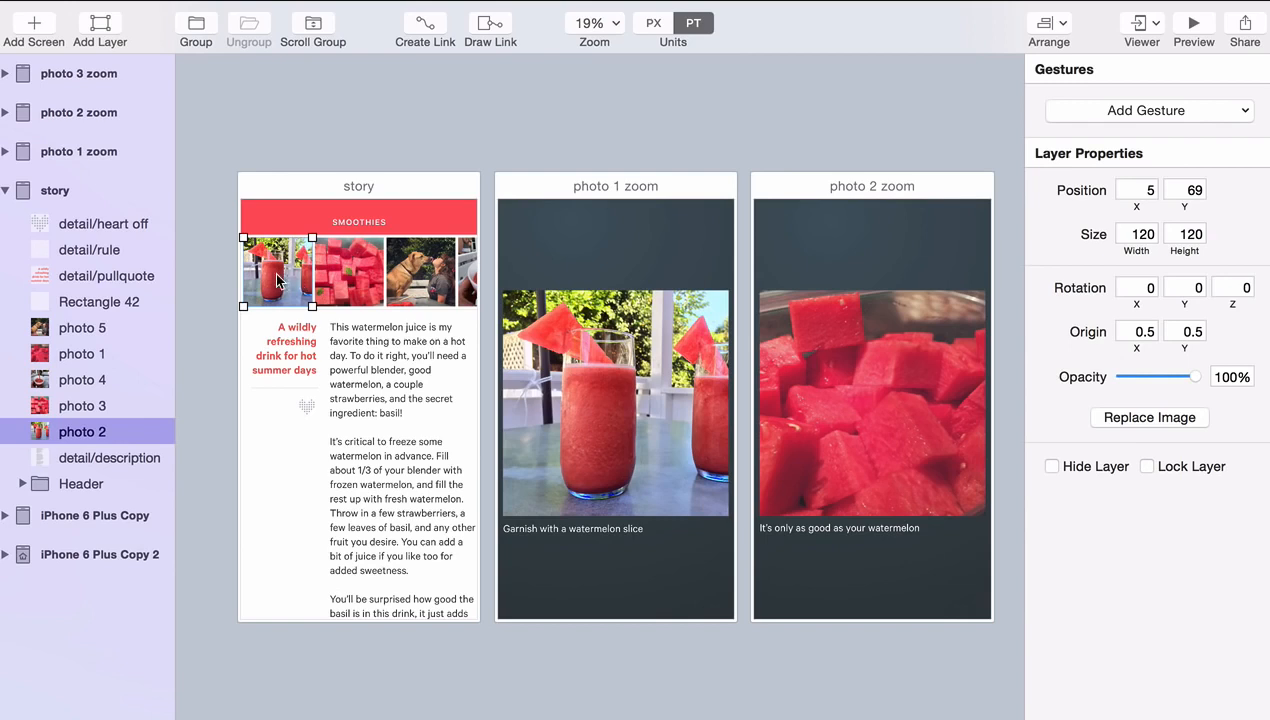
Link the photo 2 thumbnail to the photo 1 zoom screen with a Tap gesture and start a new transition for it
{"action": "left_click", "coordinate": [433, 27]}
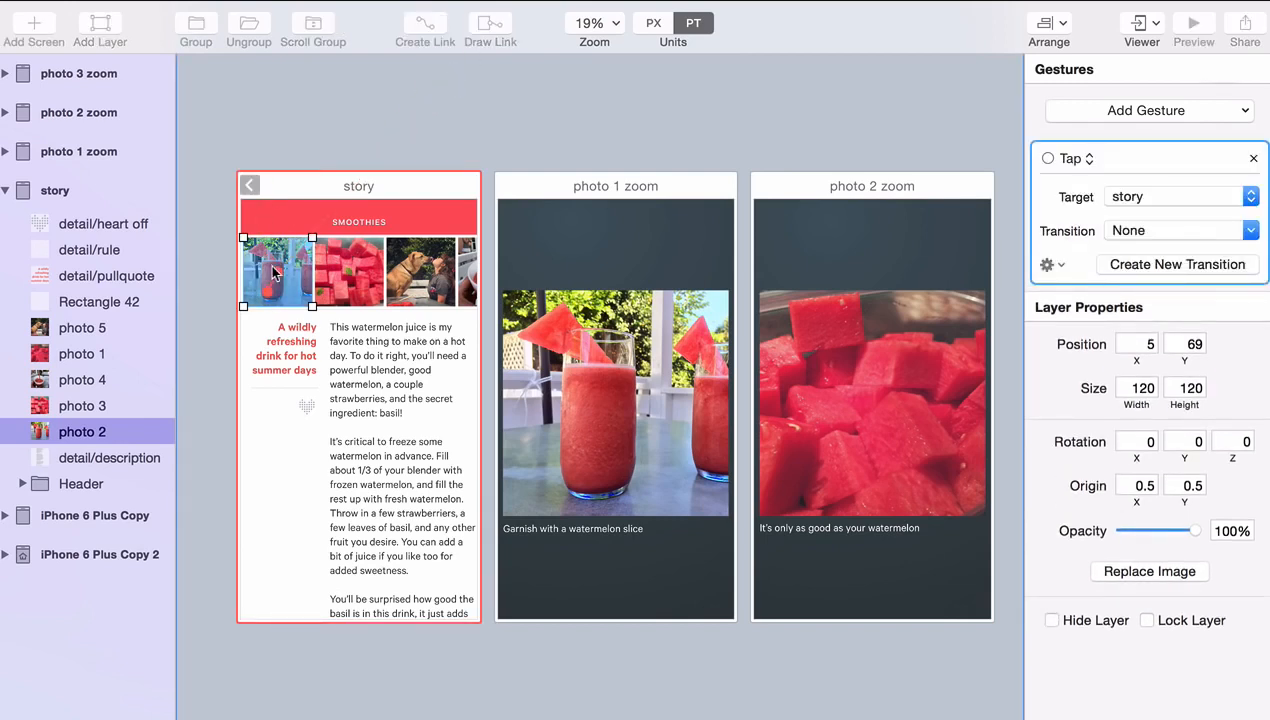
{"action": "left_click", "coordinate": [582, 399]}
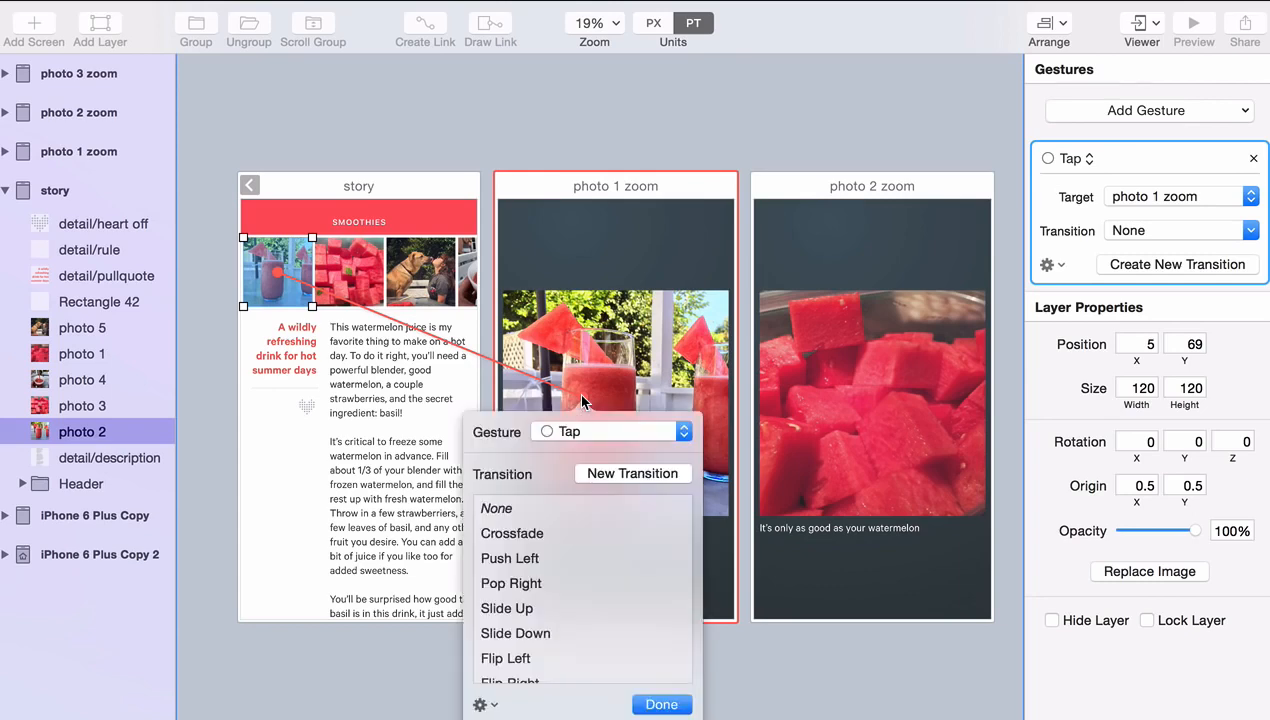
{"action": "left_click", "coordinate": [625, 476]}
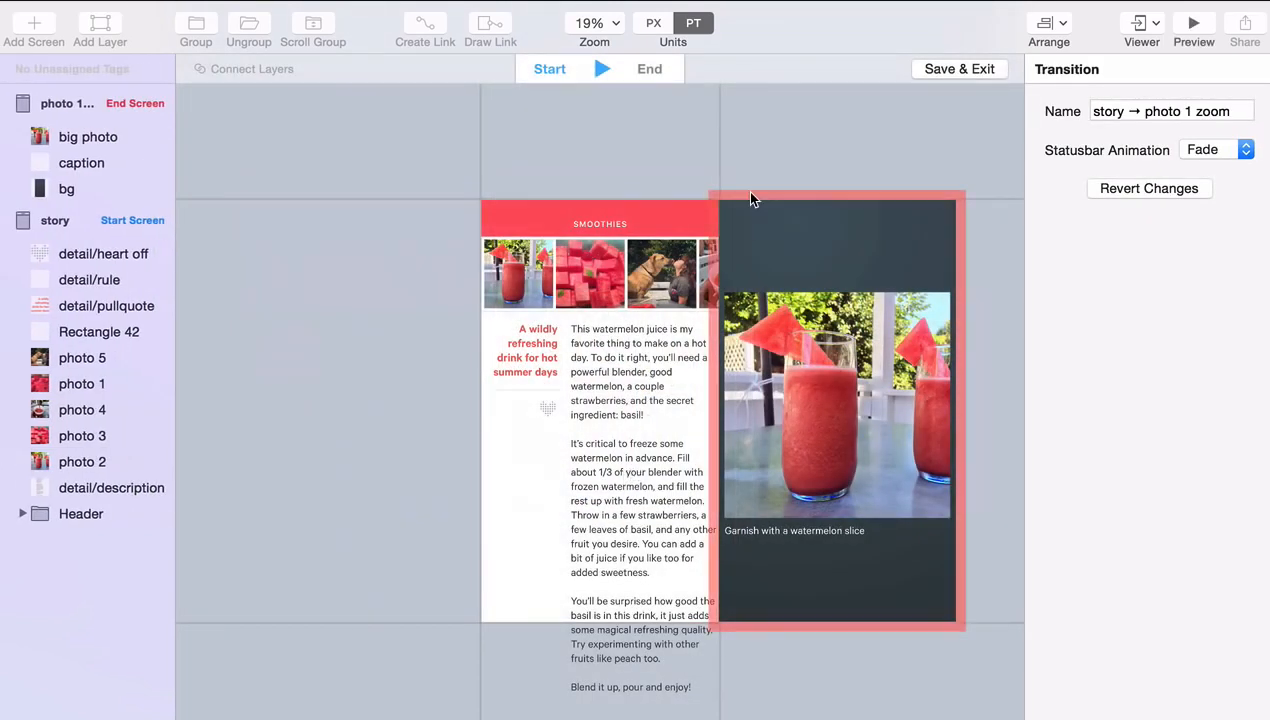
Align the photo 1 zoom screen over the story screen at 0, 0 and fade out its bg and caption layers, bg at 0% opacity
{"action": "left_click_drag", "start_coordinate": [752, 198], "coordinate": [516, 199]}
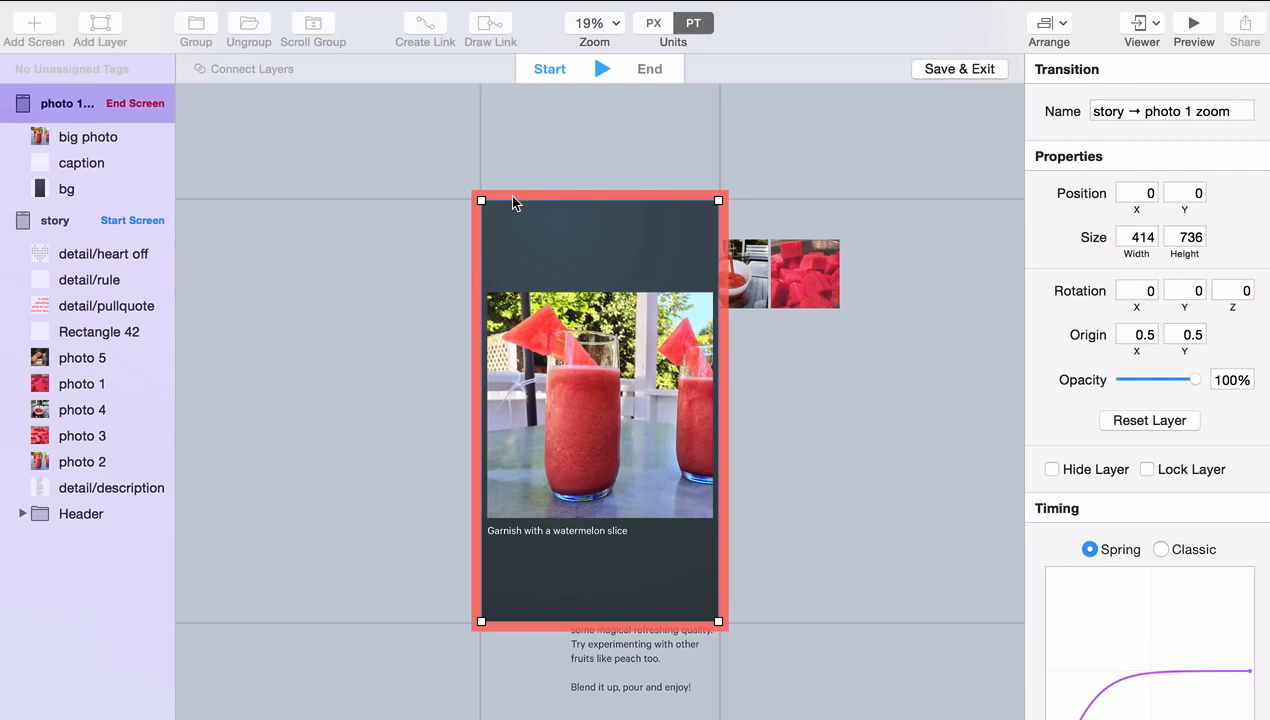
{"action": "left_click", "coordinate": [565, 236]}
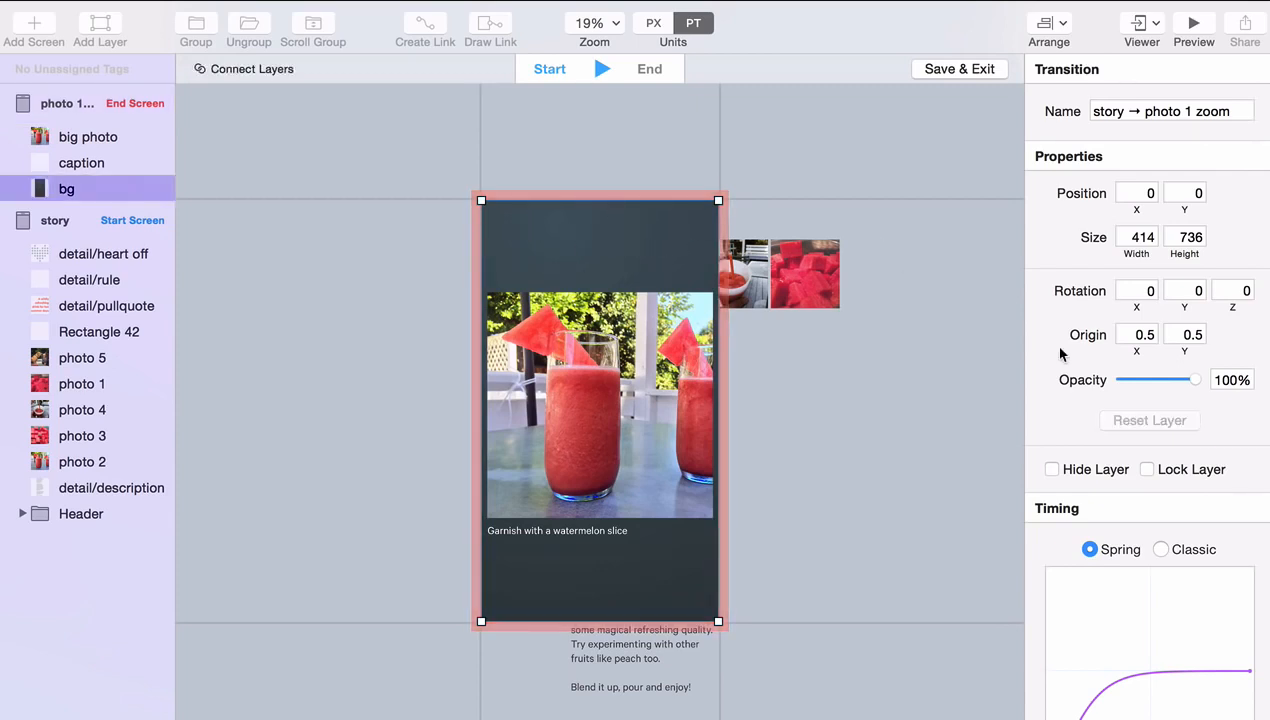
{"action": "left_click_drag", "start_coordinate": [1201, 378], "coordinate": [1099, 380]}
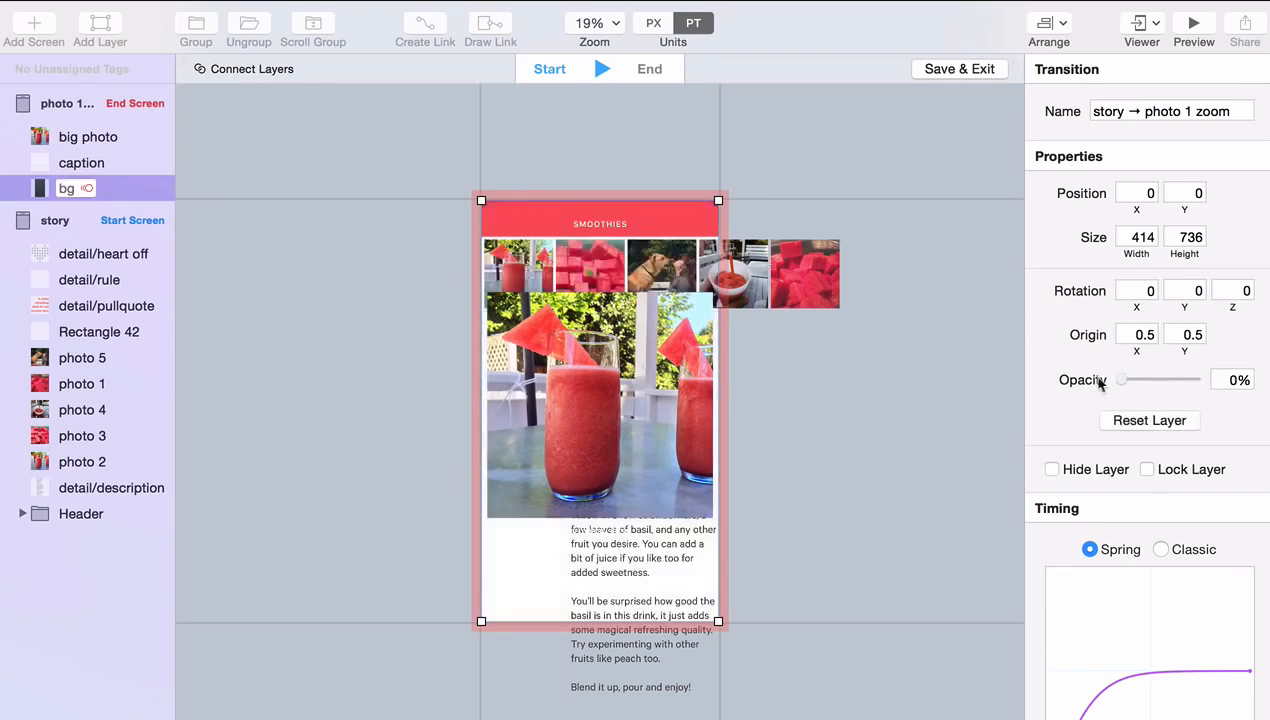
{"action": "left_click", "coordinate": [522, 532]}
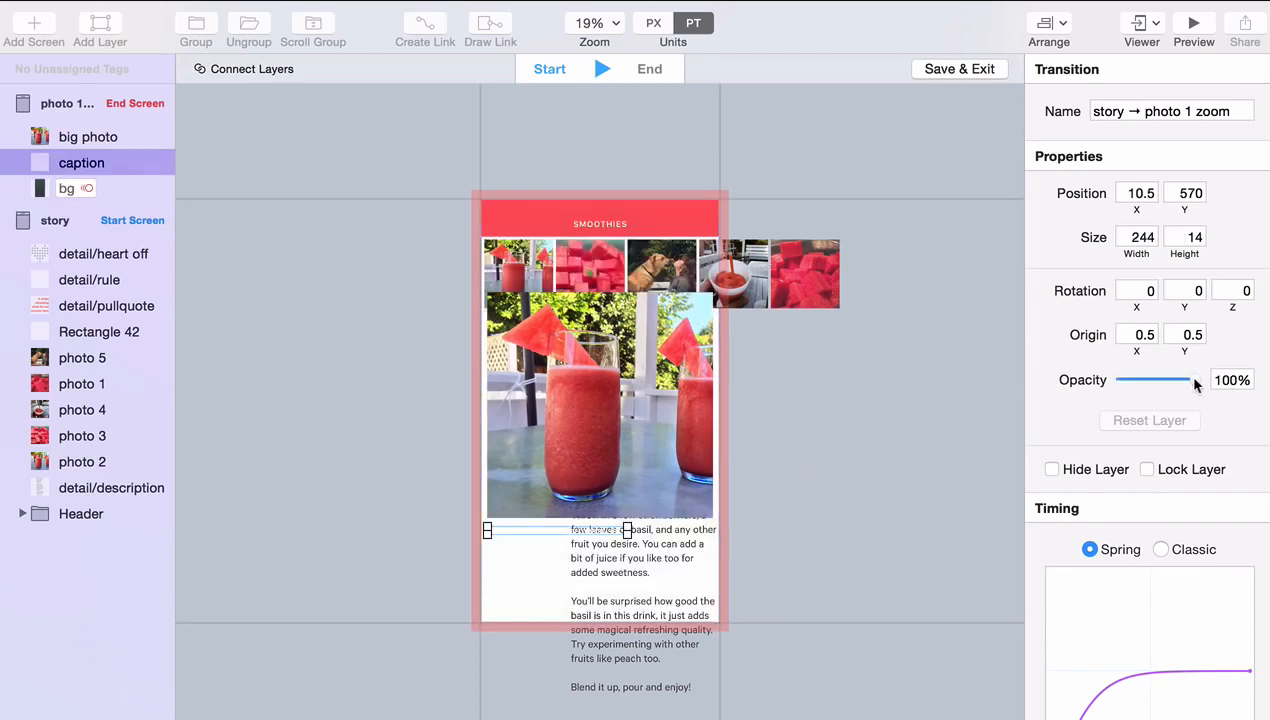
{"action": "left_click_drag", "start_coordinate": [1196, 383], "coordinate": [1074, 386]}
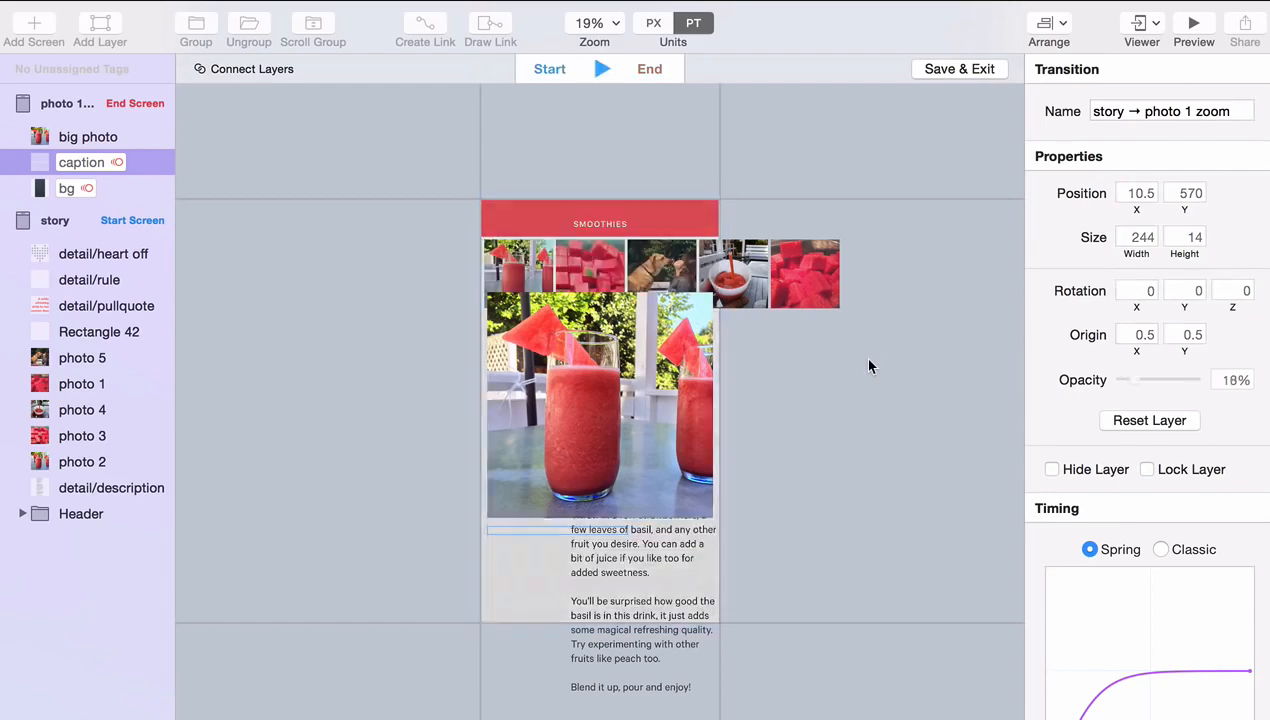
Try to fit big photo over the photo 2 thumbnail at 106 × 106, preview the transition, and undo the resizing
{"action": "left_click", "coordinate": [598, 360]}
{"action": "left_click_drag", "start_coordinate": [593, 356], "coordinate": [573, 331]}
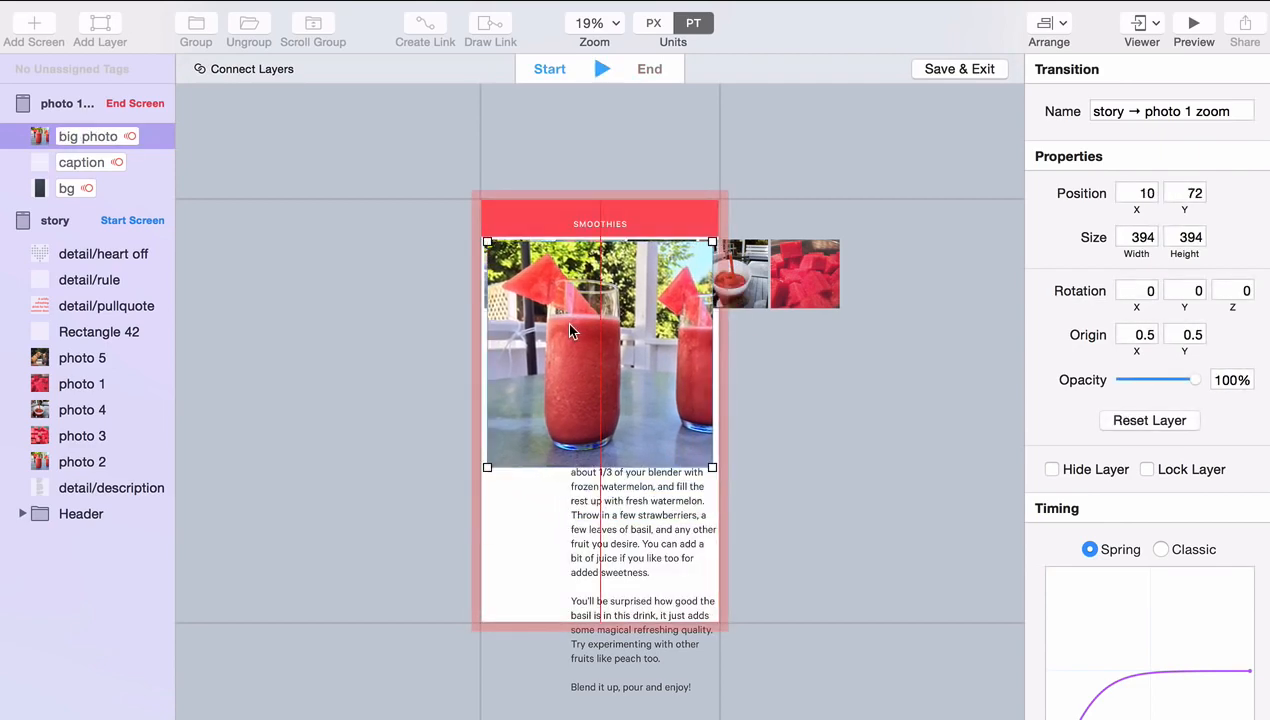
{"action": "left_click_drag", "start_coordinate": [713, 467], "coordinate": [515, 287]}
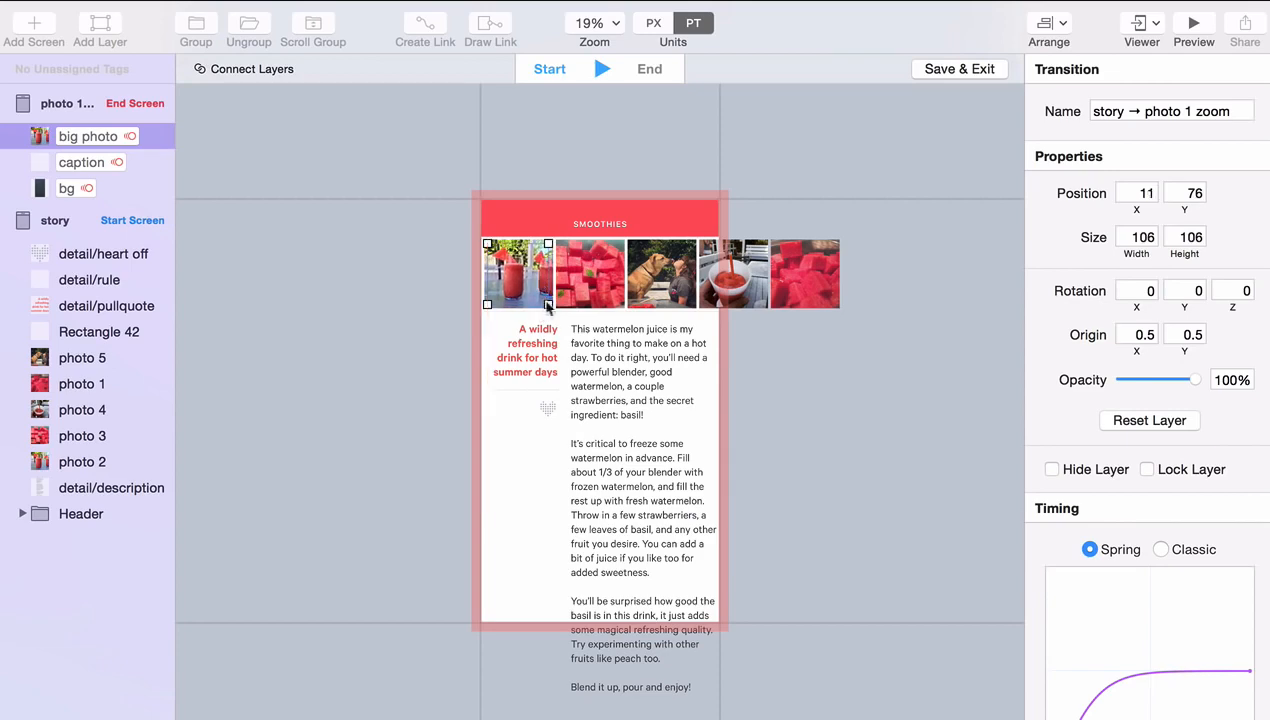
{"action": "key", "text": "space"}
{"action": "key", "text": "space"}
{"action": "key", "text": "space"}
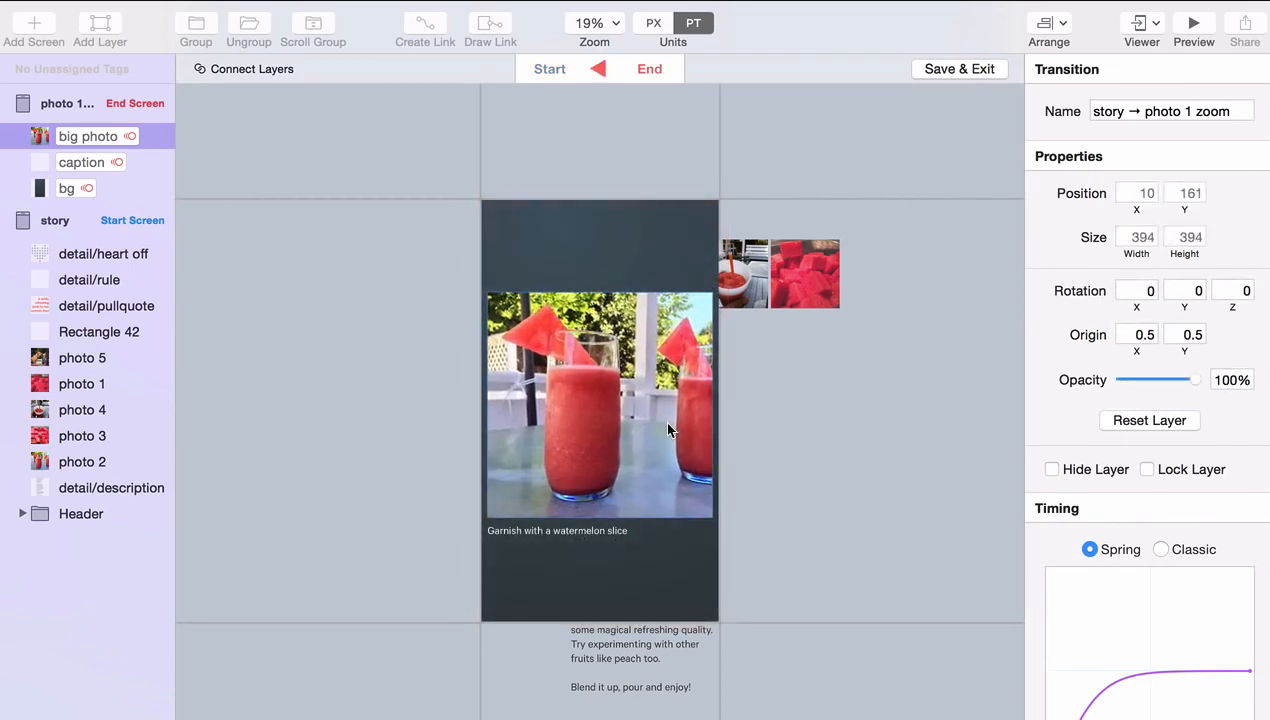
{"action": "key", "text": "space"}
{"action": "key", "text": "super+z"}
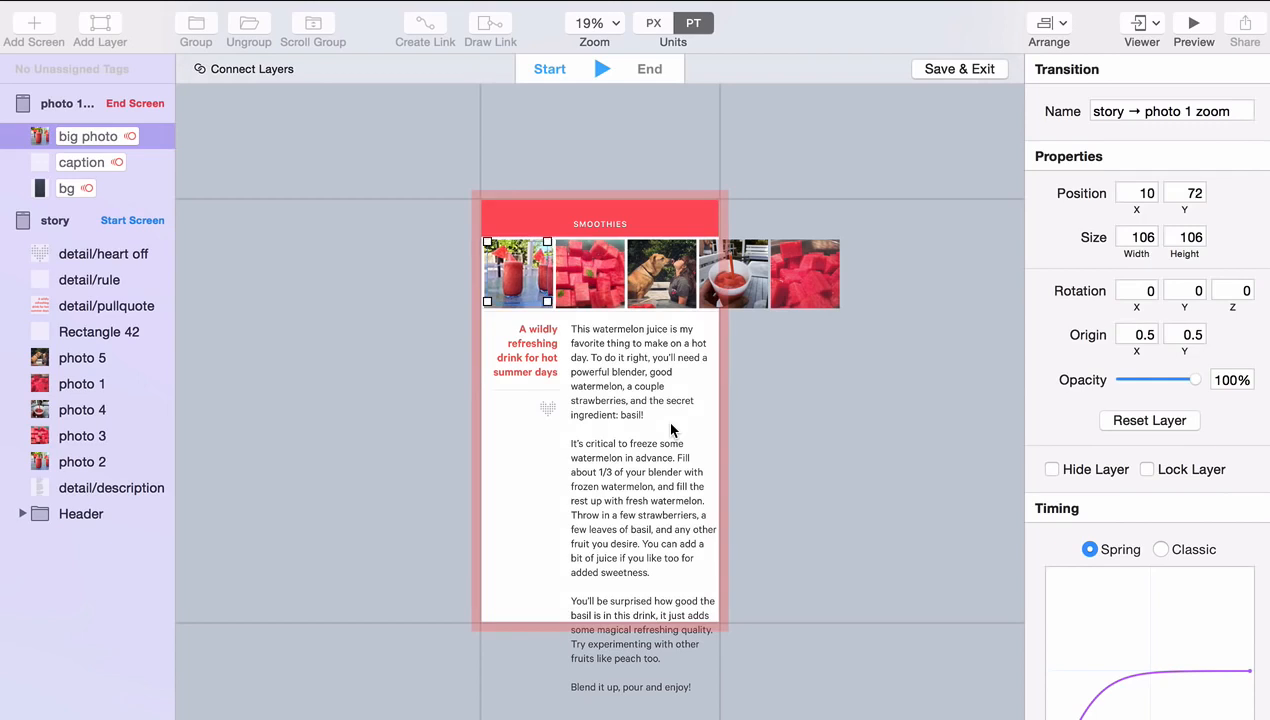
{"action": "key", "text": "super+z"}
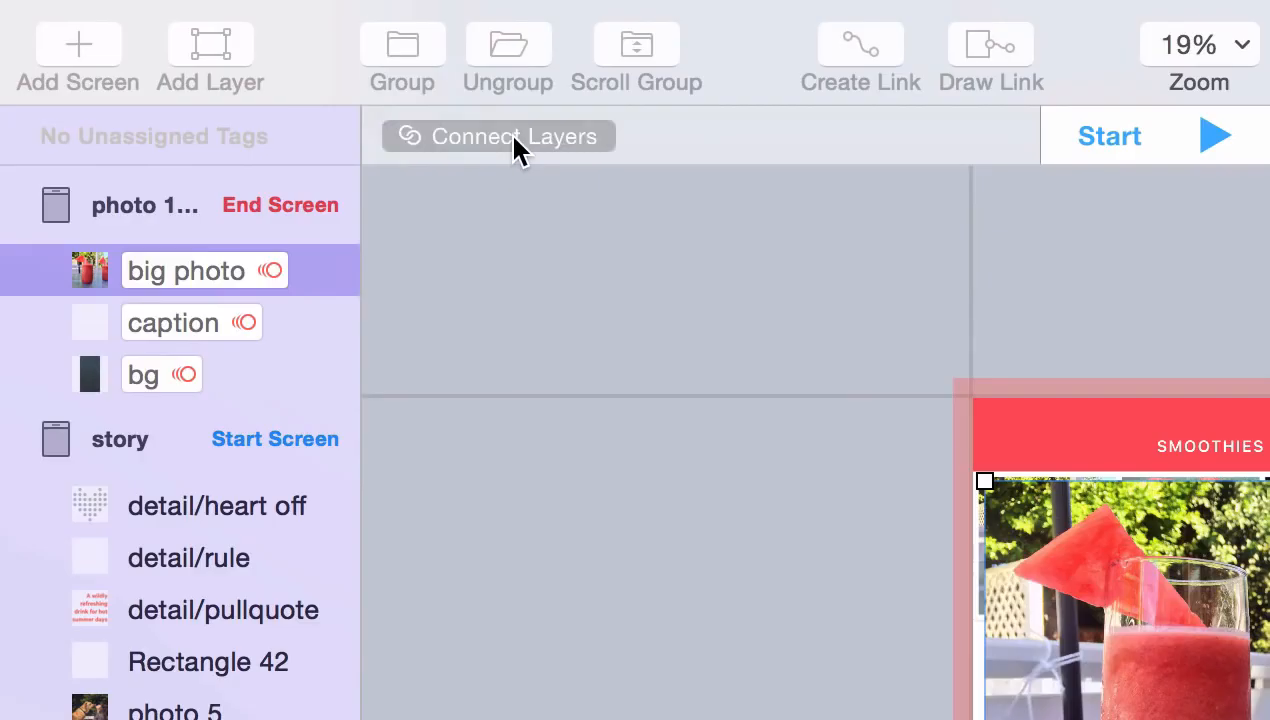
Connect the big photo layer to the photo 2 layer on the story screen and preview the transition
{"action": "left_click", "coordinate": [510, 138]}
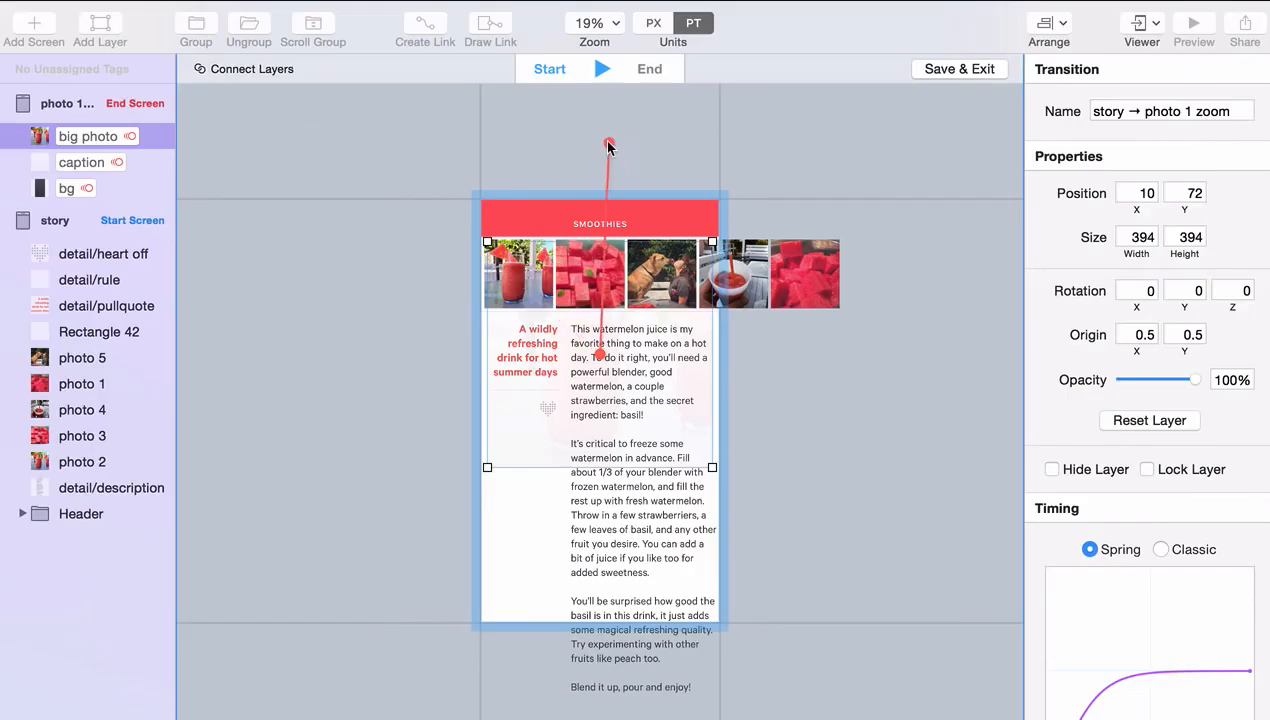
{"action": "left_click_drag", "start_coordinate": [609, 147], "coordinate": [514, 270]}
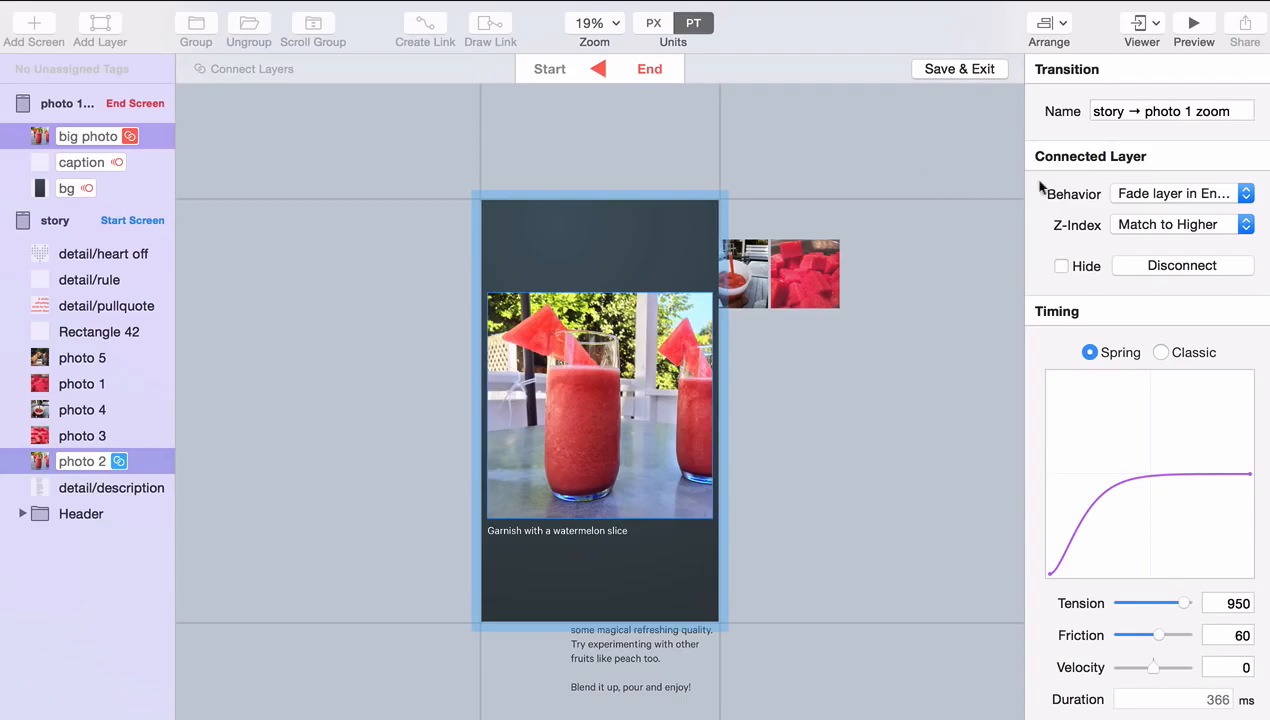
{"action": "left_click", "coordinate": [1128, 196]}
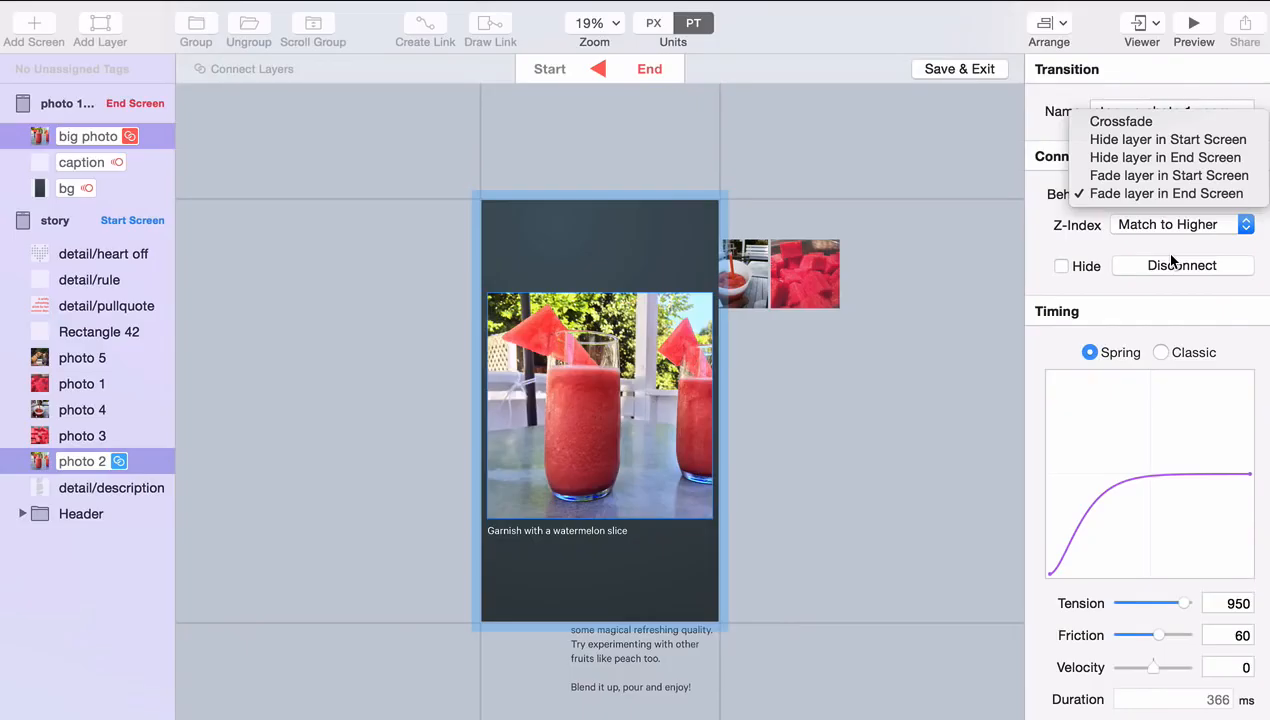
{"action": "left_click", "coordinate": [1063, 521]}
{"action": "left_click", "coordinate": [954, 346]}
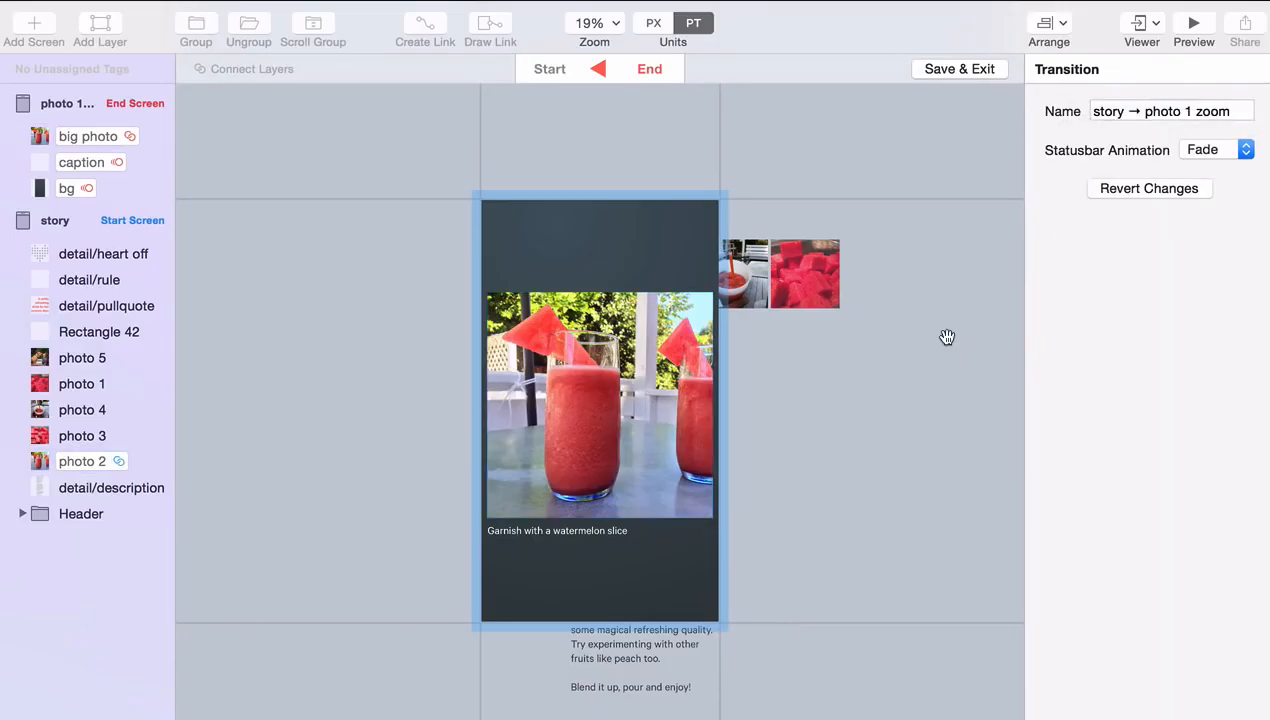
{"action": "key", "text": "space"}
{"action": "key", "text": "space"}
Set the connected photo's spring timing to tension 630 and friction 23, and preview the animation
{"action": "left_click", "coordinate": [545, 310]}
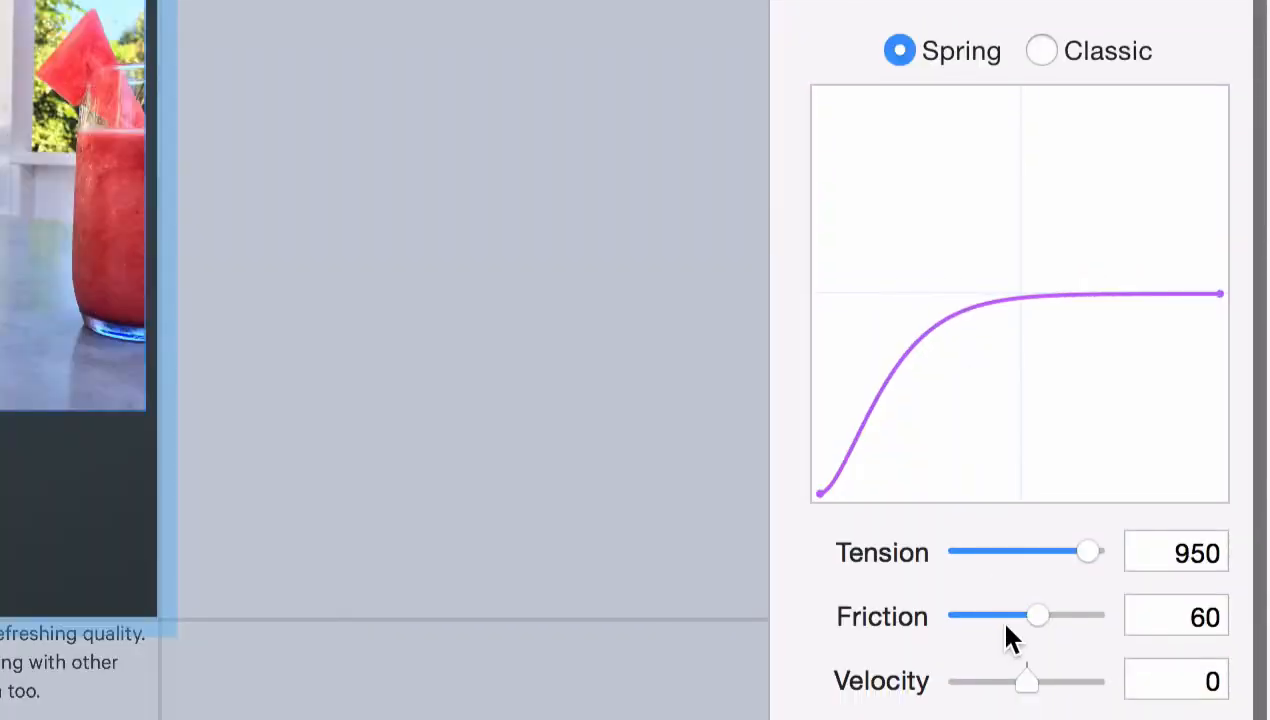
{"action": "left_click_drag", "start_coordinate": [1037, 615], "coordinate": [985, 617]}
{"action": "left_click_drag", "start_coordinate": [1095, 551], "coordinate": [1041, 553]}
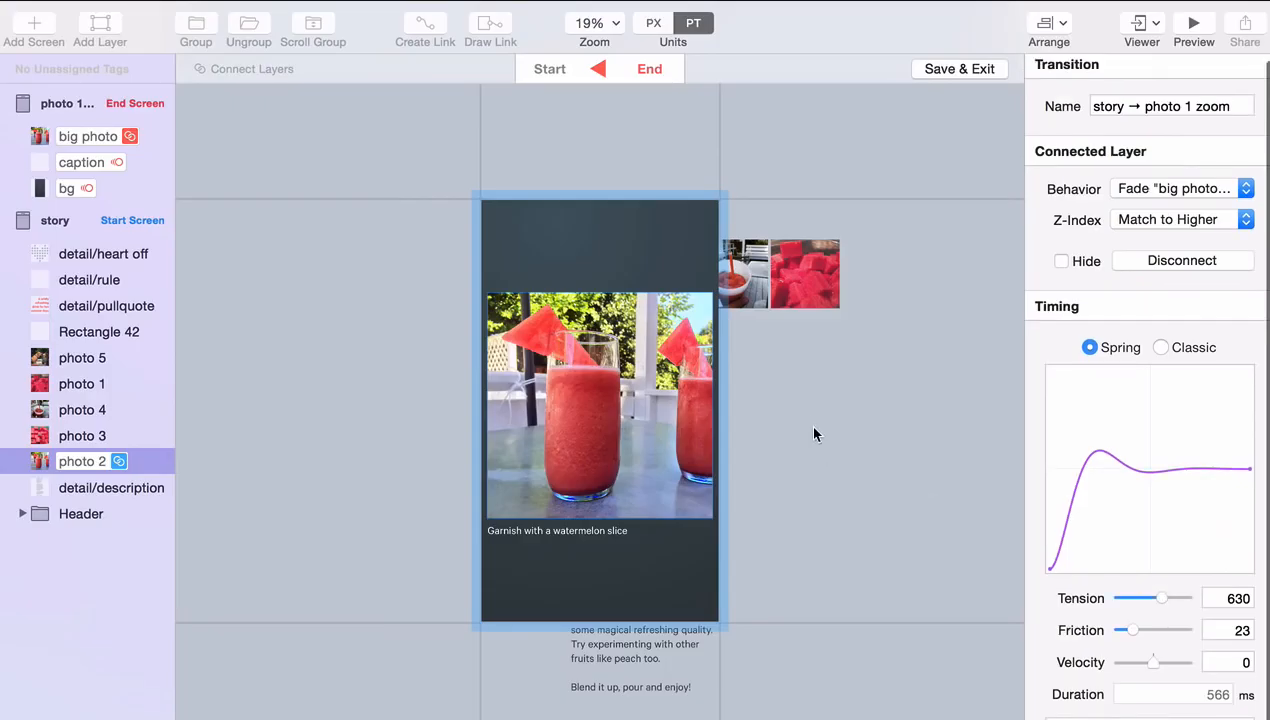
{"action": "key", "text": "space"}
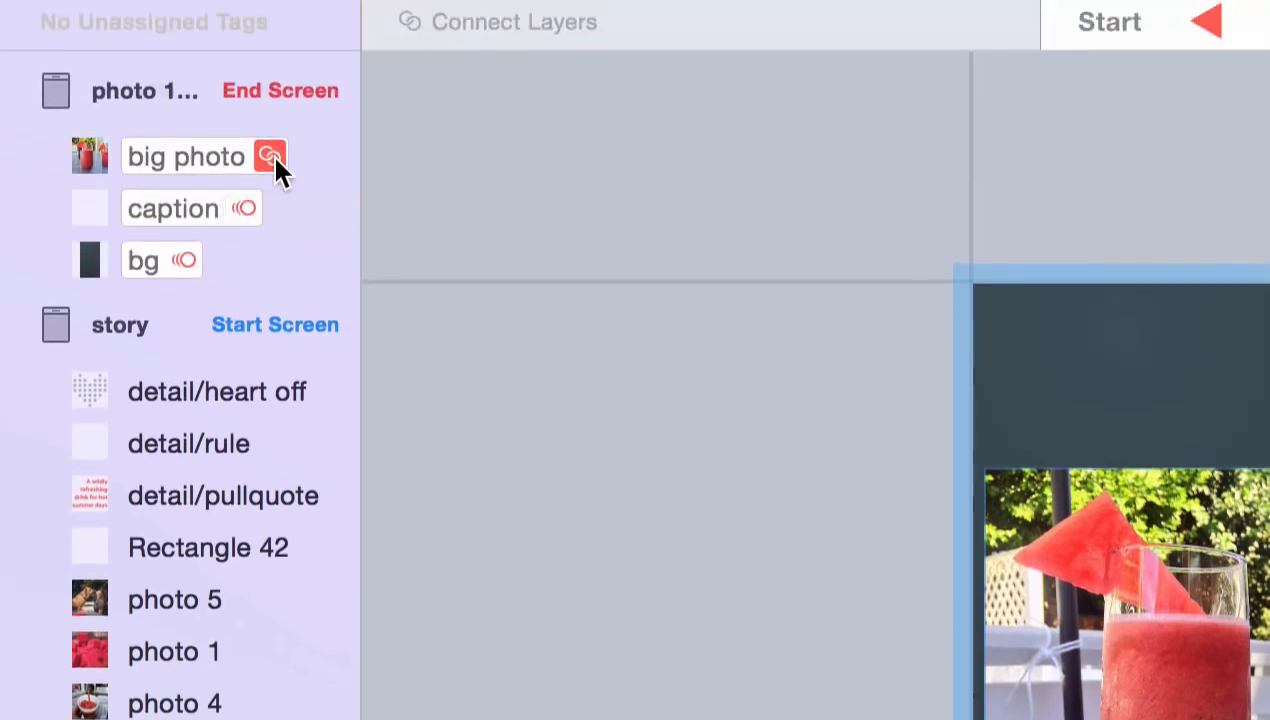
Inspect the connection indicators on big photo and photo 2 in the layer list
{"action": "left_click", "coordinate": [233, 188]}
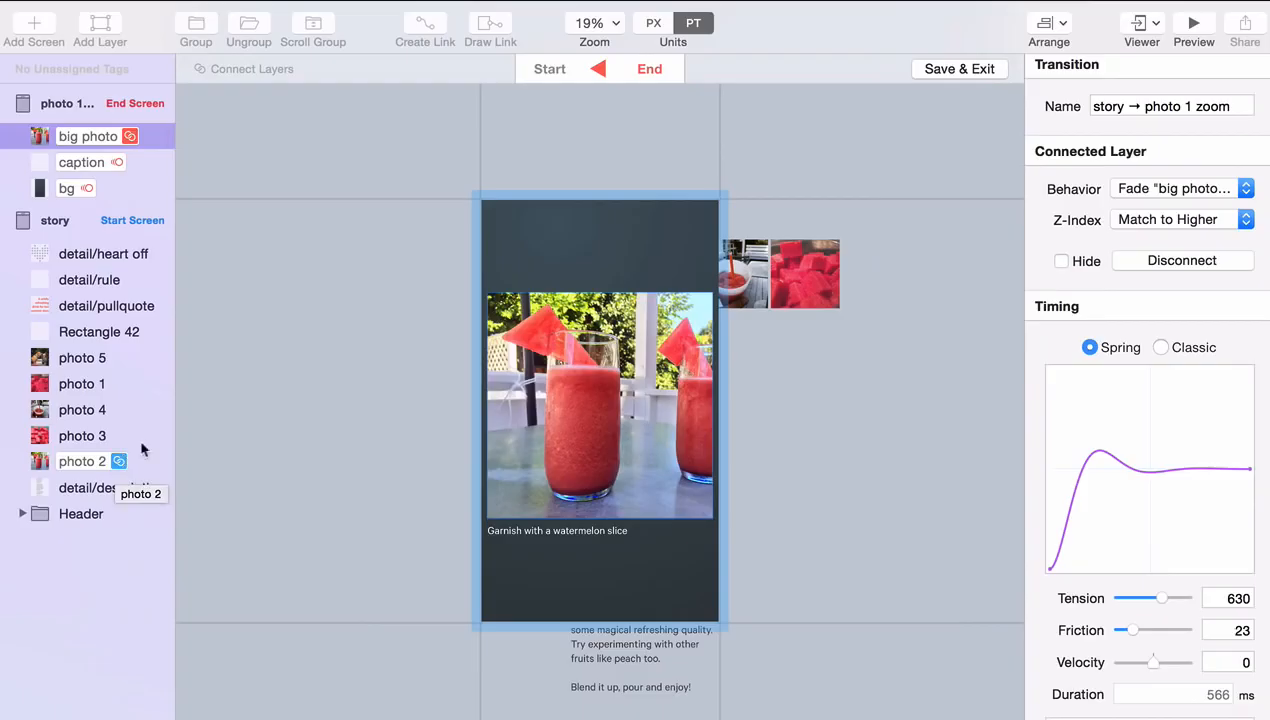
{"action": "left_click", "coordinate": [281, 405]}
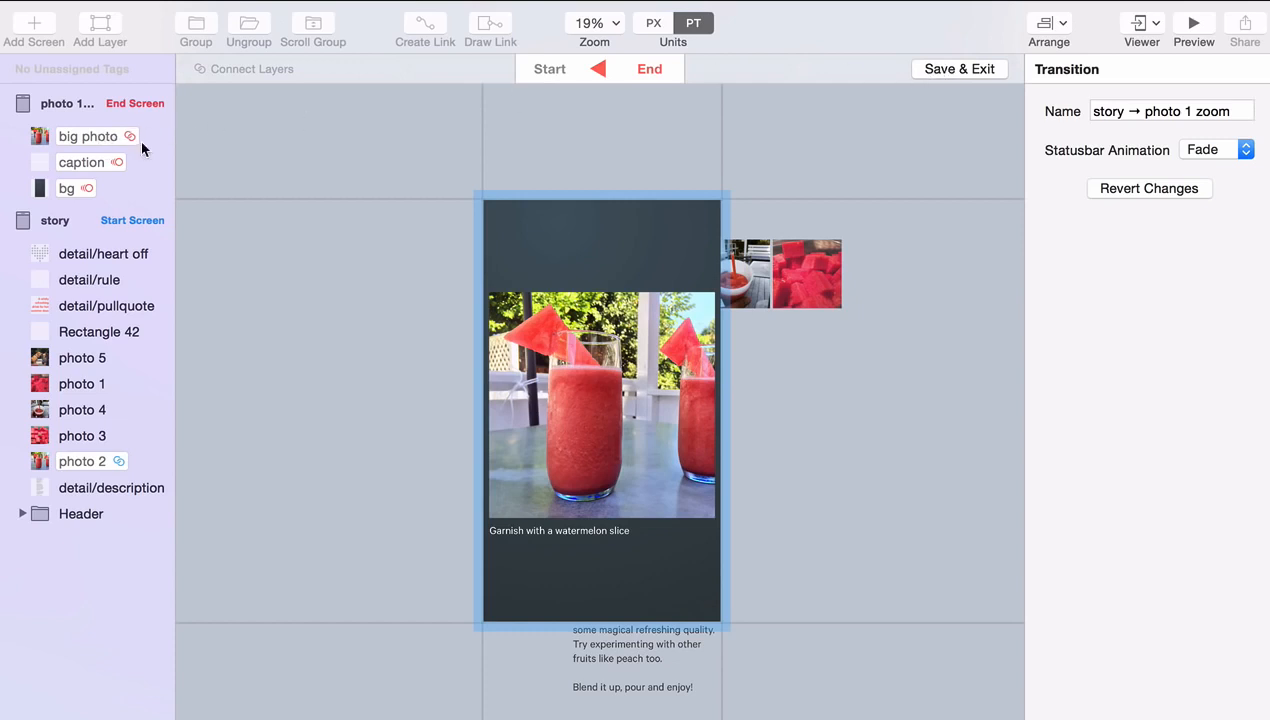
{"action": "left_click", "coordinate": [570, 270]}
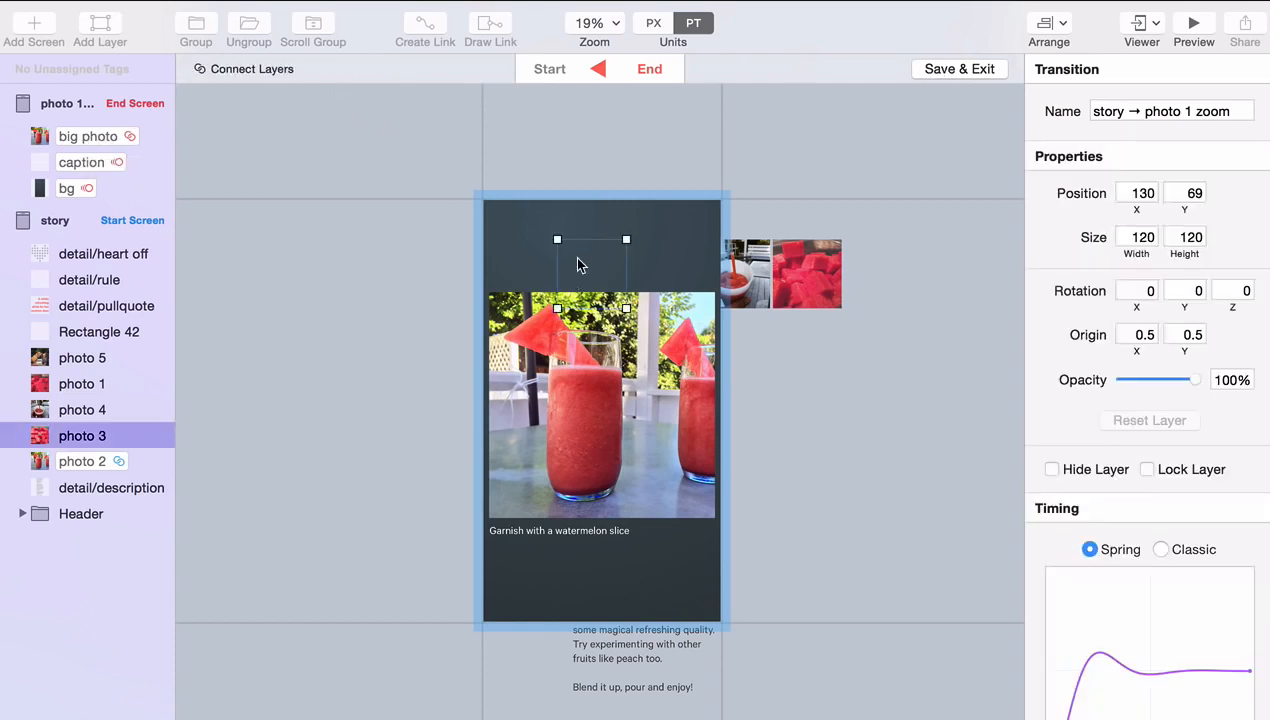
{"action": "left_click", "coordinate": [70, 405]}
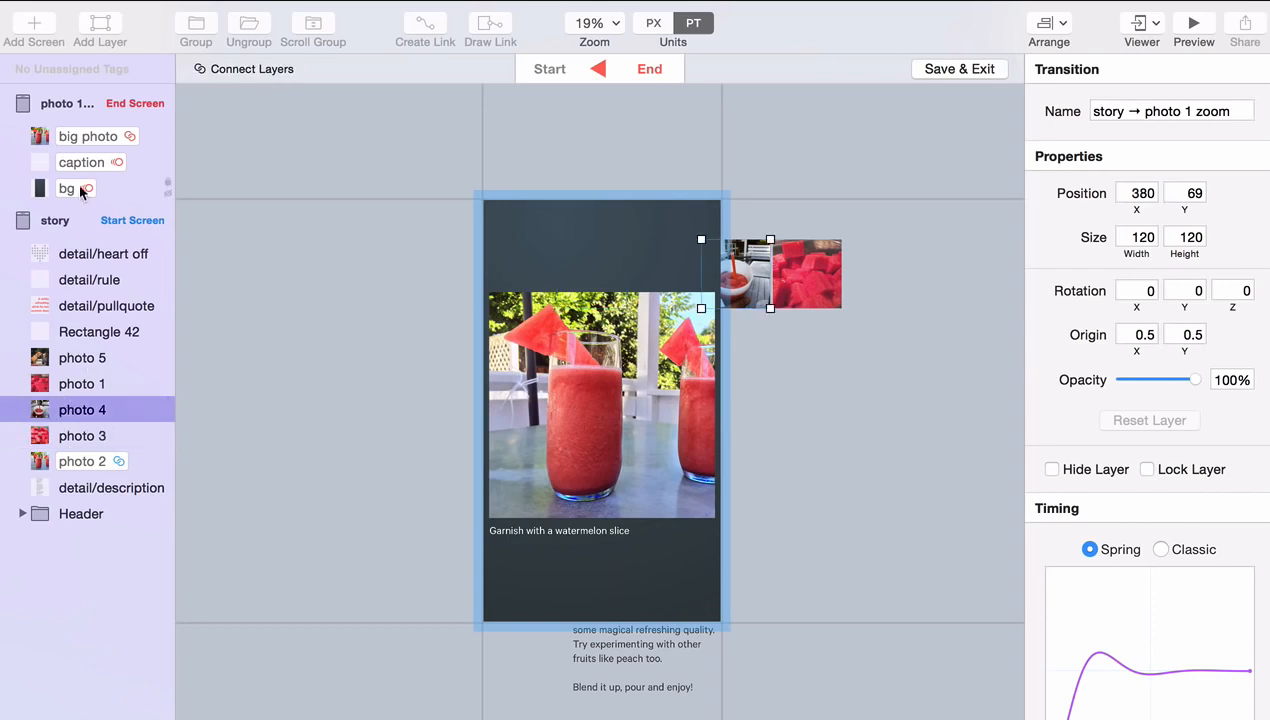
{"action": "left_click", "coordinate": [78, 186], "text": "shift"}
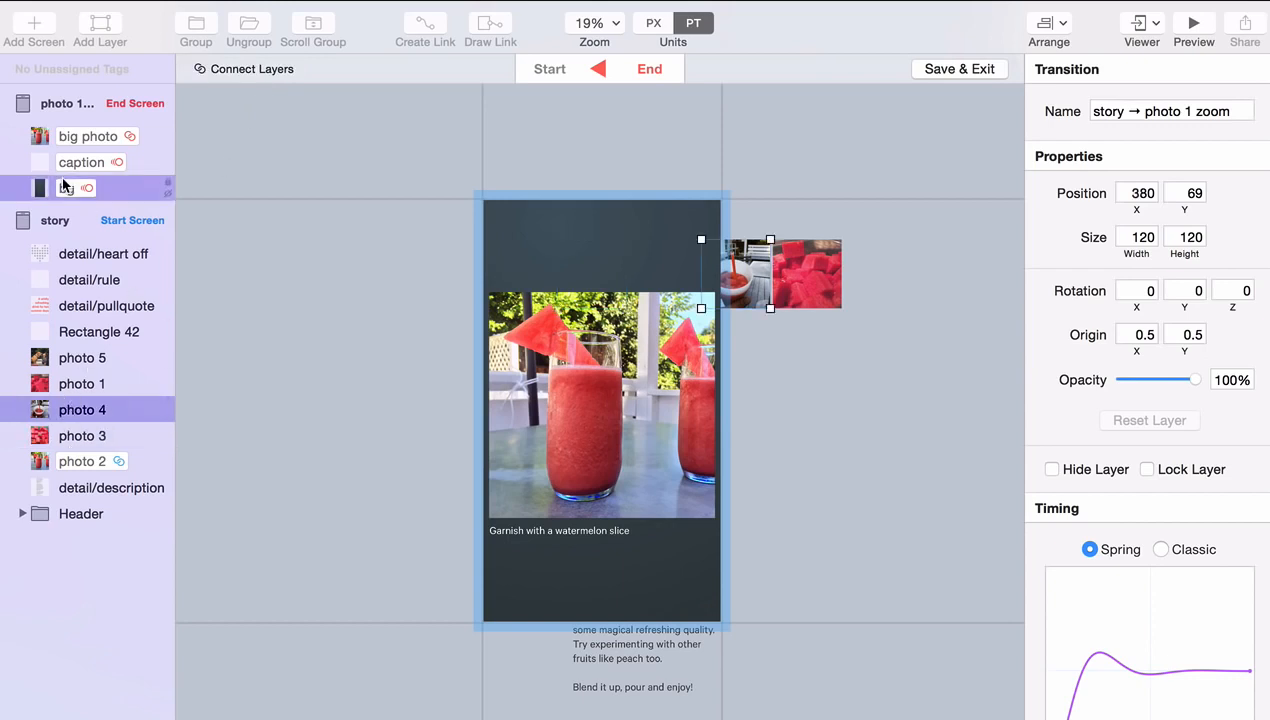
{"action": "left_click", "coordinate": [236, 70]}
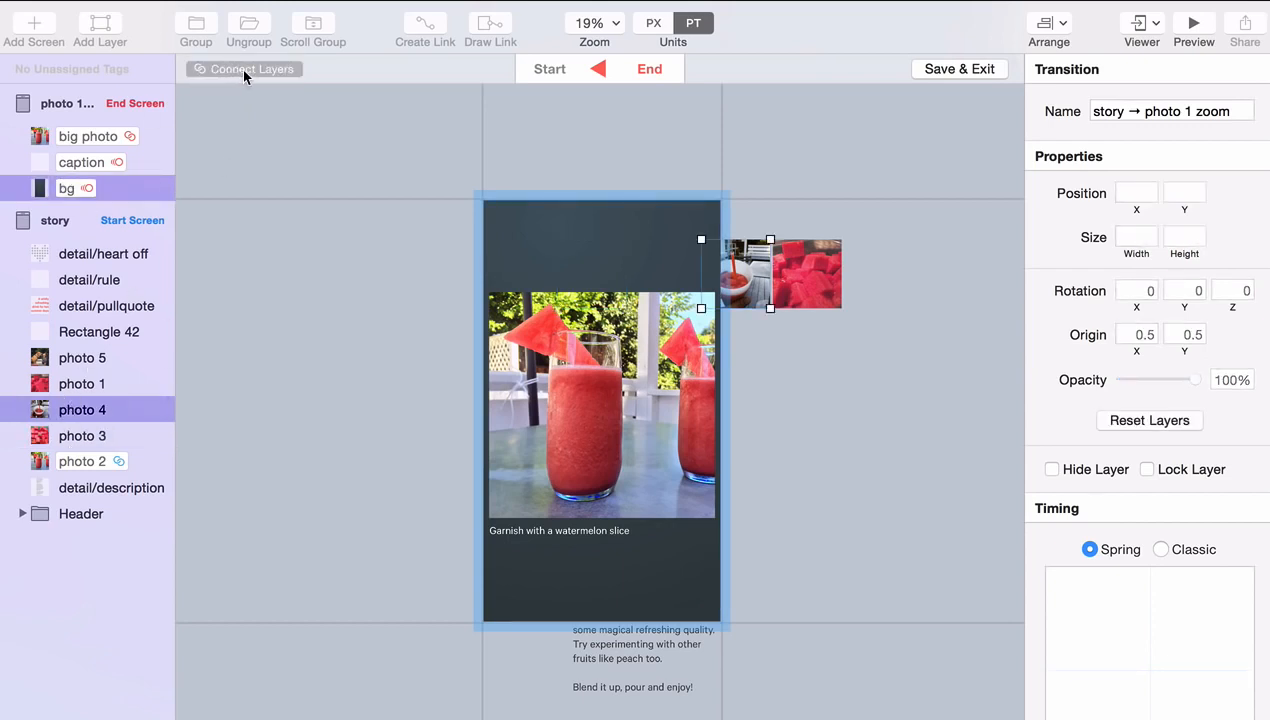
{"action": "left_click", "coordinate": [583, 368]}
{"action": "left_click", "coordinate": [643, 258]}
{"action": "left_click_drag", "start_coordinate": [643, 258], "coordinate": [505, 249]}
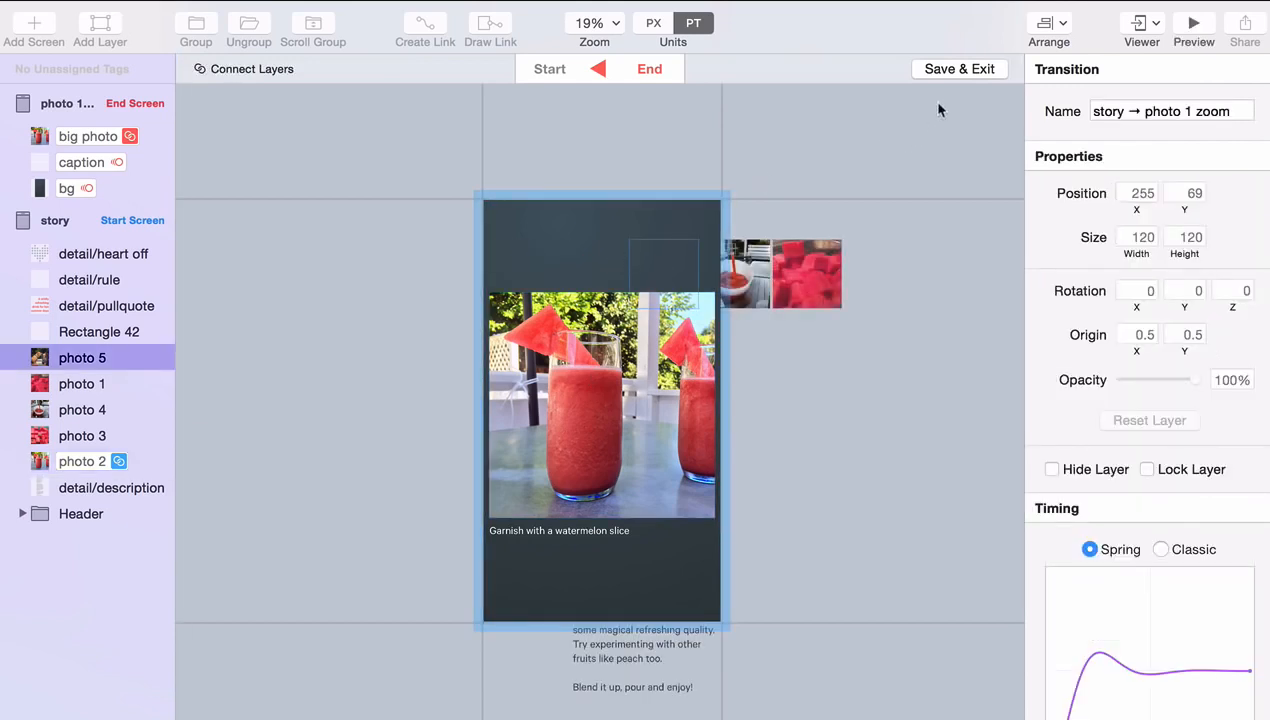
Name the transition "Photo Zoom" and save it, returning to the screen overview
{"action": "triple_click", "coordinate": [1100, 112]}
{"action": "type", "text": "Photo z"}
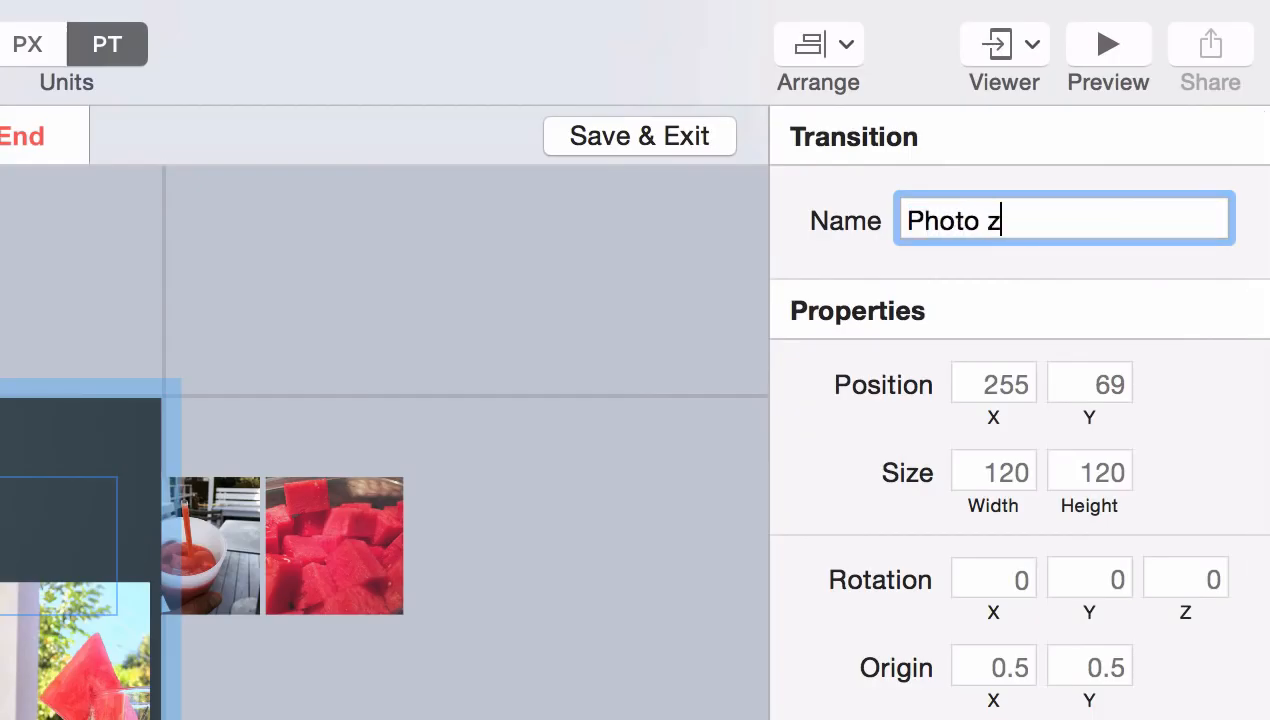
{"action": "key", "text": "BackSpace"}
{"action": "type", "text": "Zoom"}
{"action": "key", "text": "Return"}
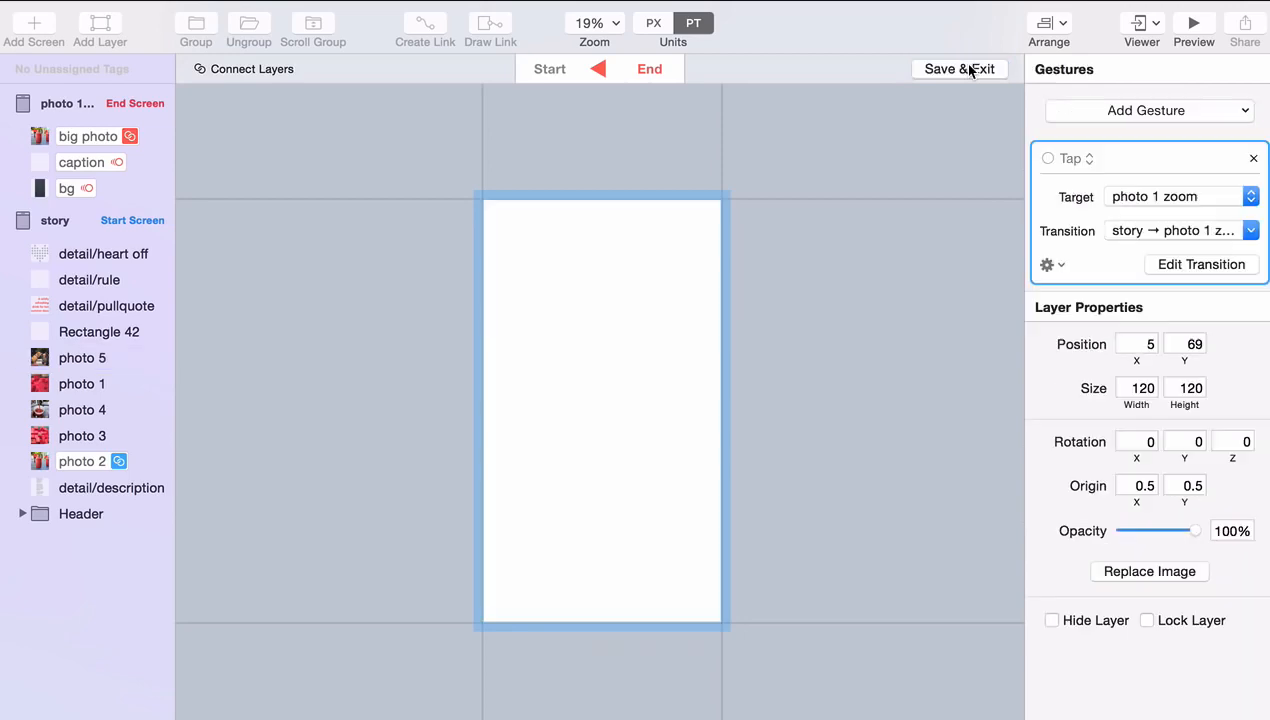
{"action": "left_click", "coordinate": [655, 136]}
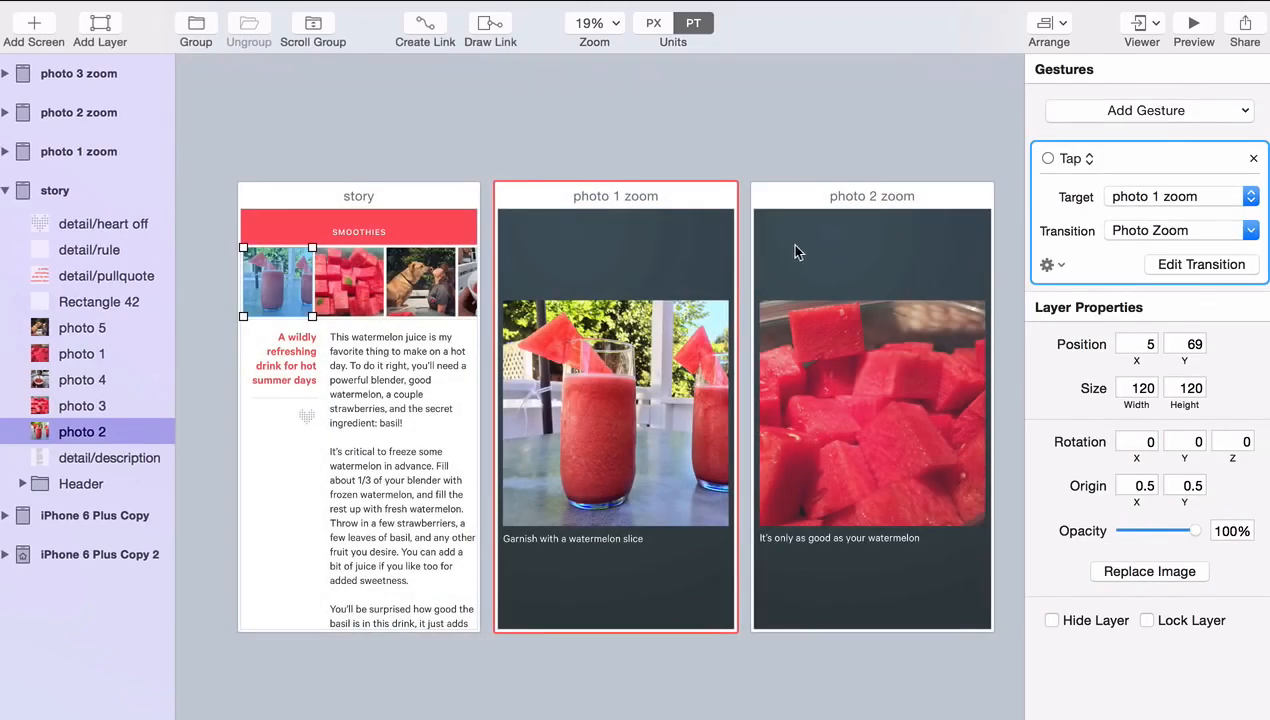
Link the photo 1 layer on the story screen to the photo 2 zoom screen with a Tap gesture and the Photo Zoom transition
{"action": "left_click", "coordinate": [354, 271]}
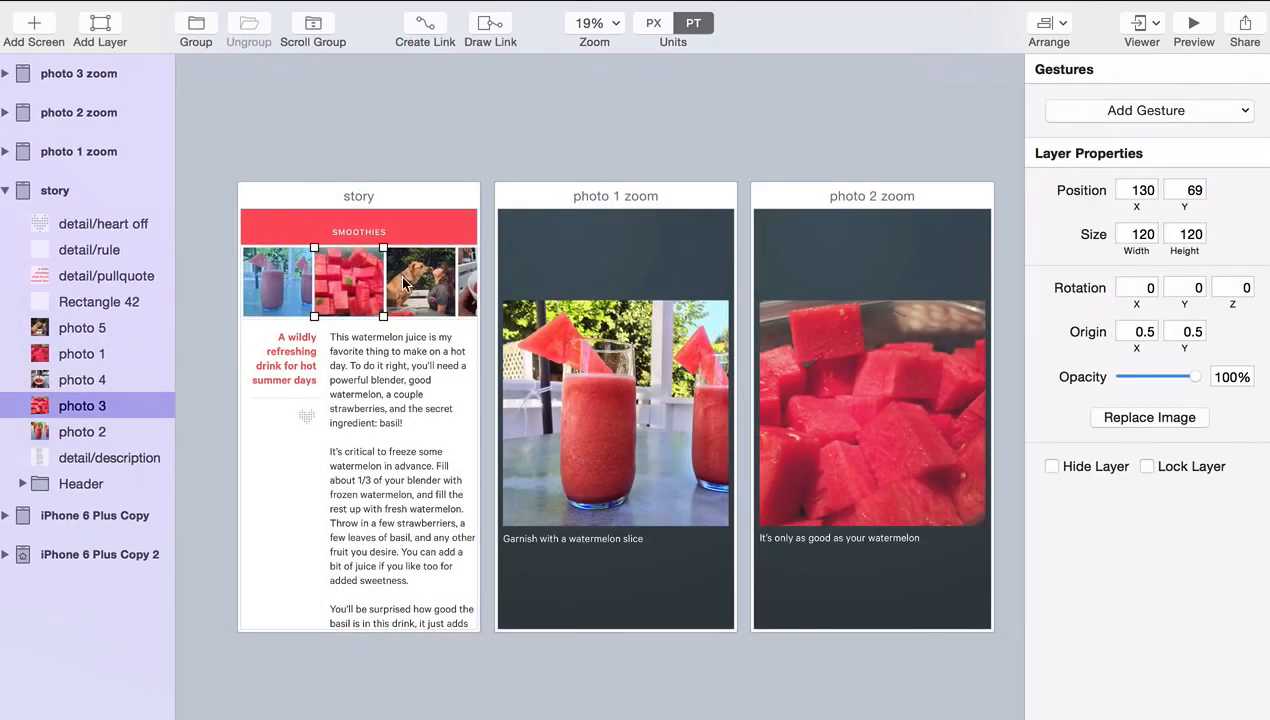
{"action": "left_click", "coordinate": [138, 344]}
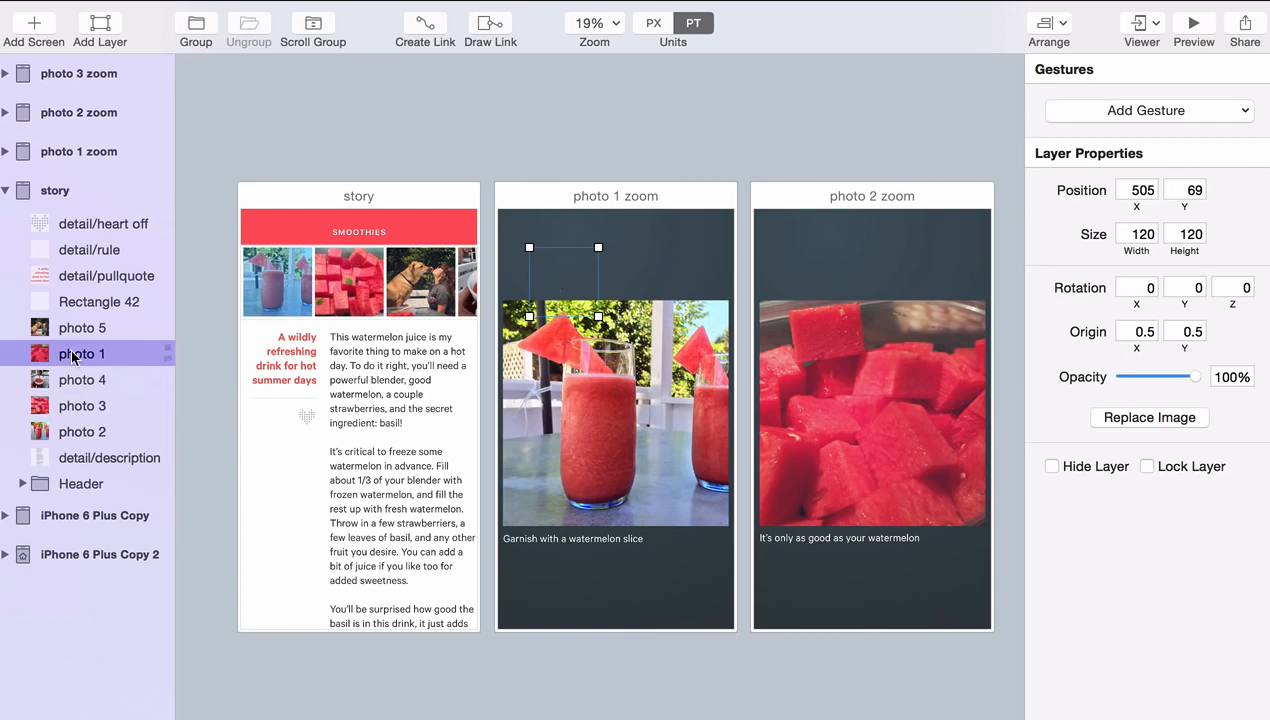
{"action": "key", "text": "l"}
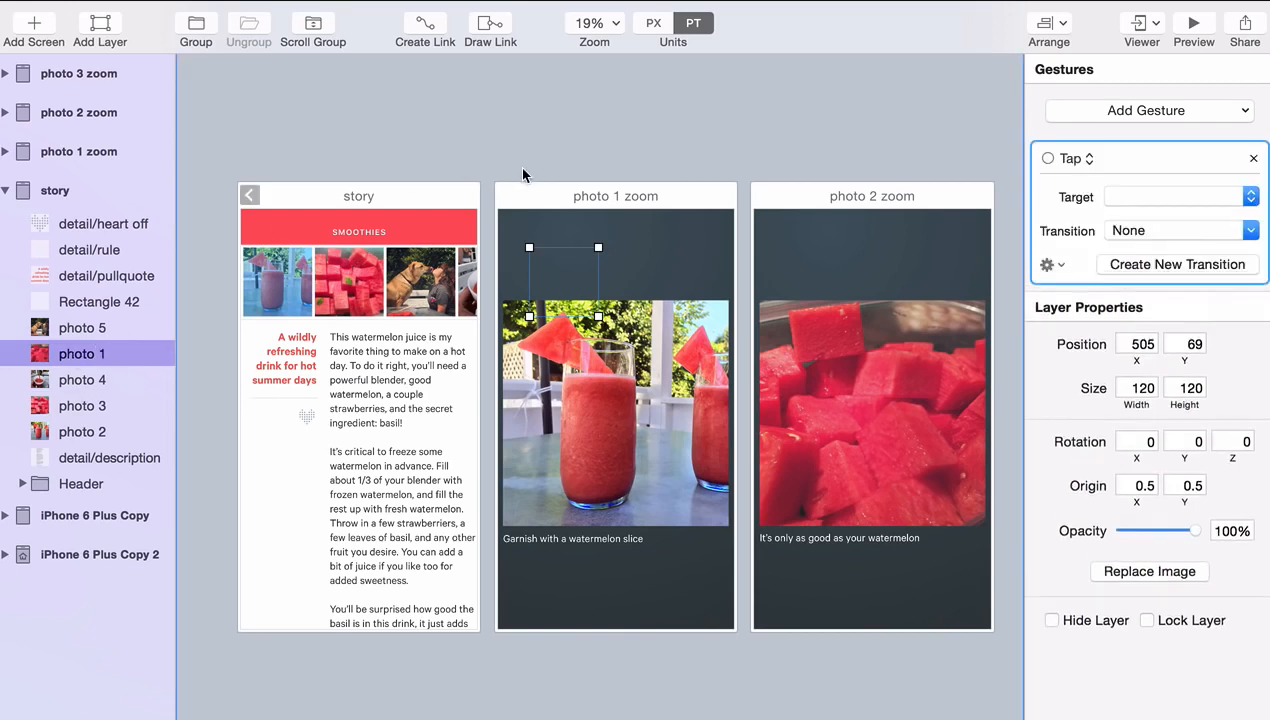
{"action": "left_click", "coordinate": [840, 316]}
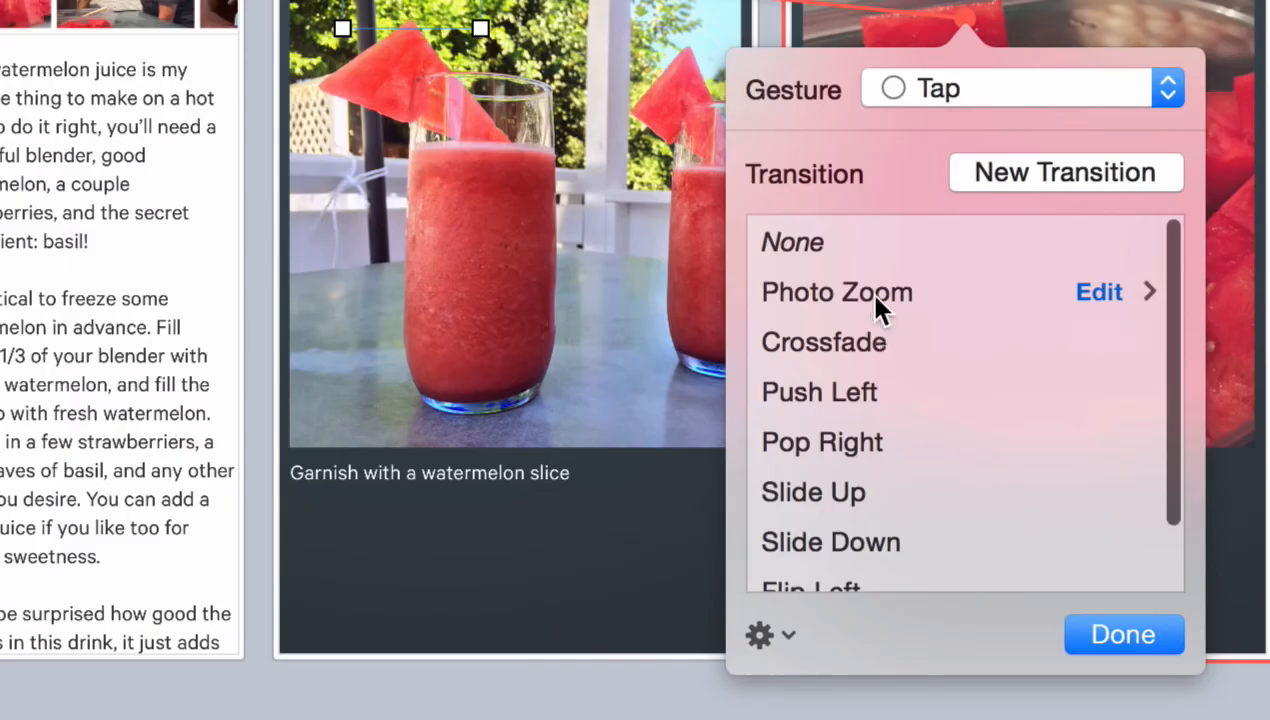
{"action": "left_click", "coordinate": [790, 449]}
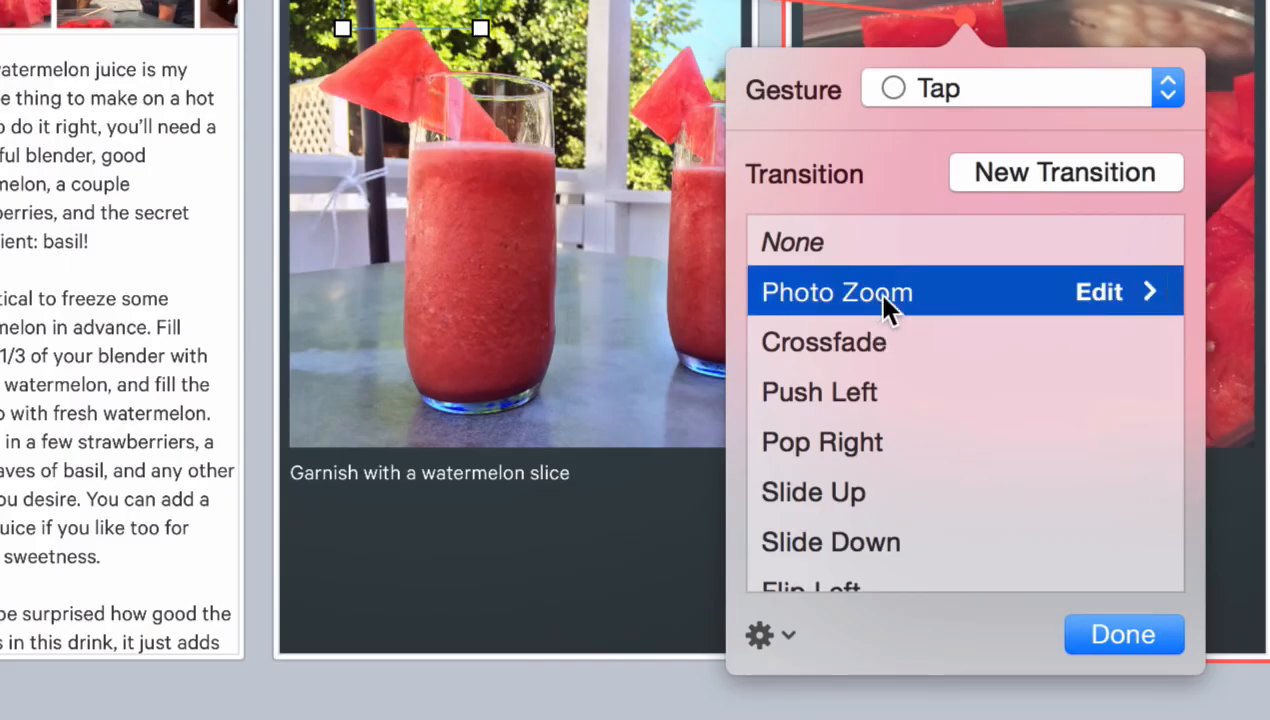
Edit the Photo Zoom transition so the start-screen connection moves from the photo 2 layer to photo 1, and save it
{"action": "left_click", "coordinate": [1093, 292]}
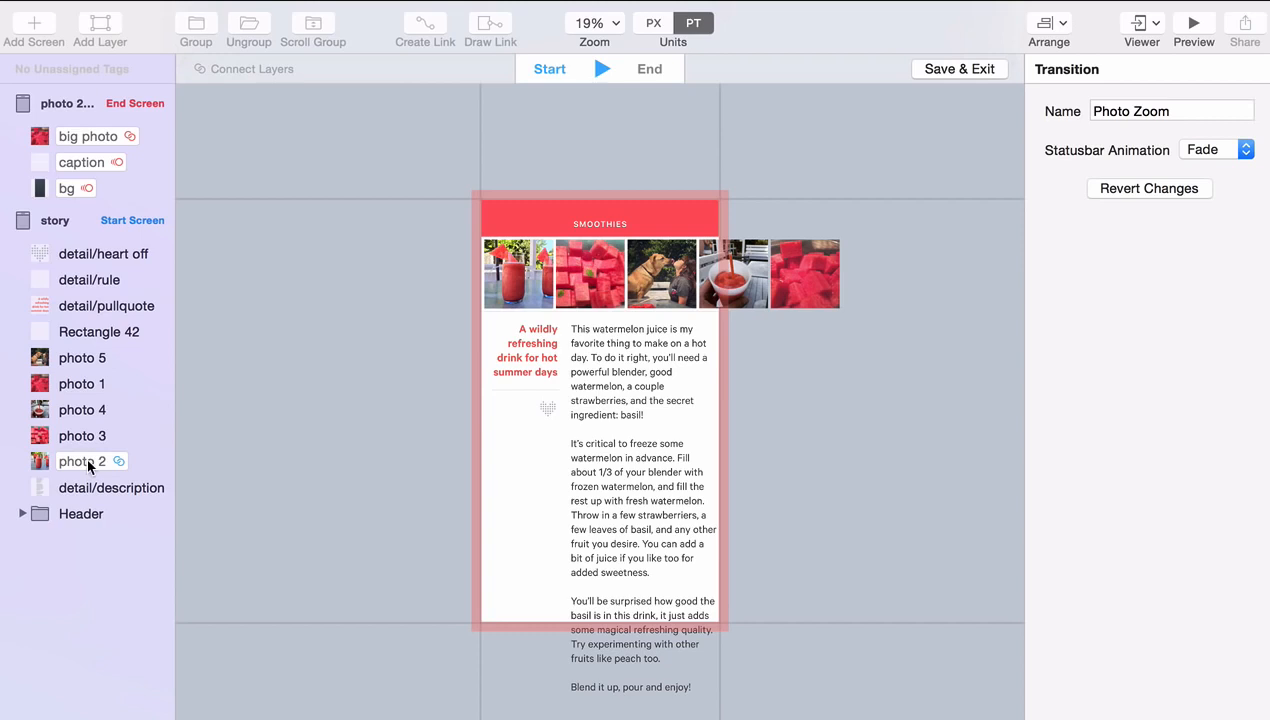
{"action": "left_click_drag", "start_coordinate": [88, 465], "coordinate": [88, 380]}
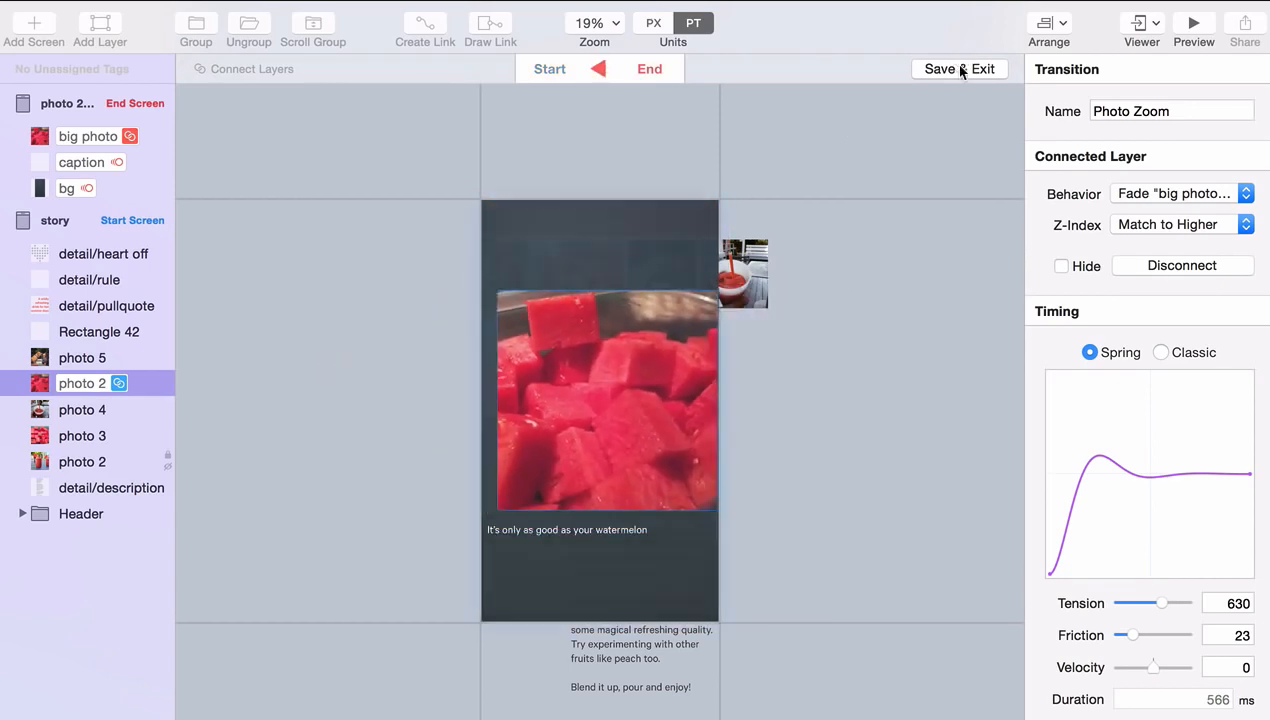
{"action": "left_click", "coordinate": [958, 68]}
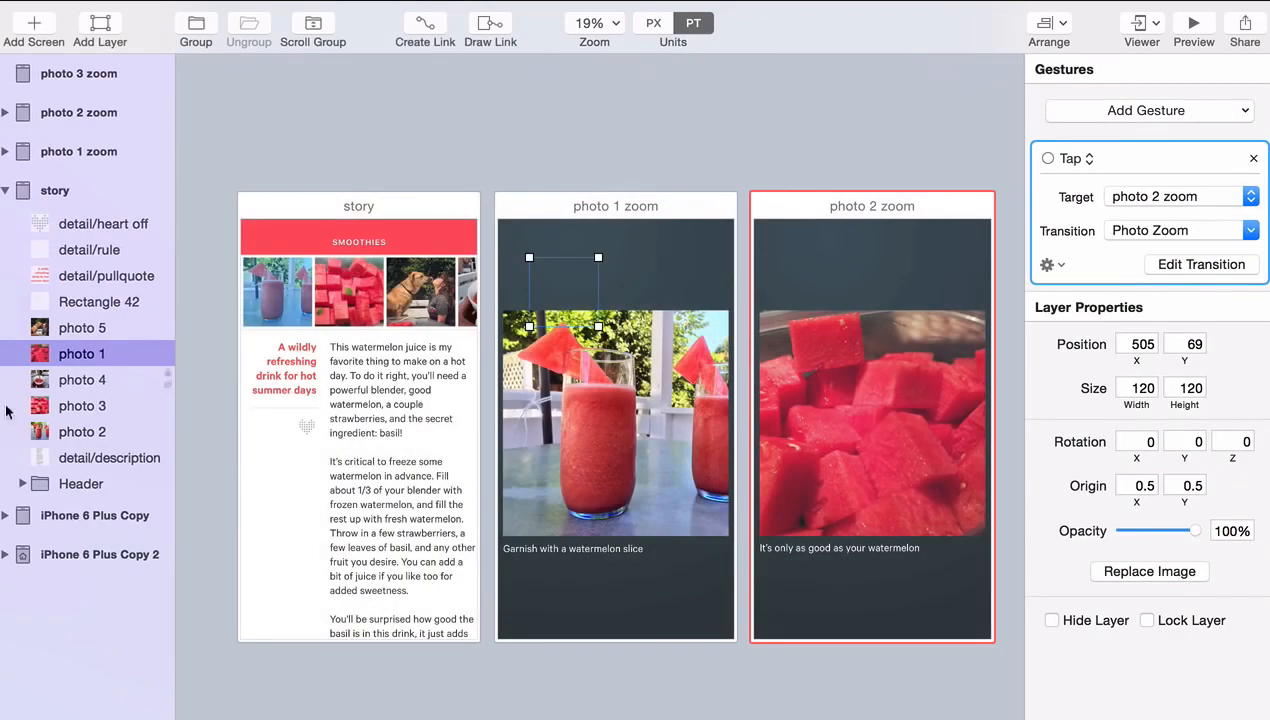
Put the five photo layers of the story screen into a scroll group with Horizontal direction and scroll bar None
{"action": "left_click", "coordinate": [68, 327]}
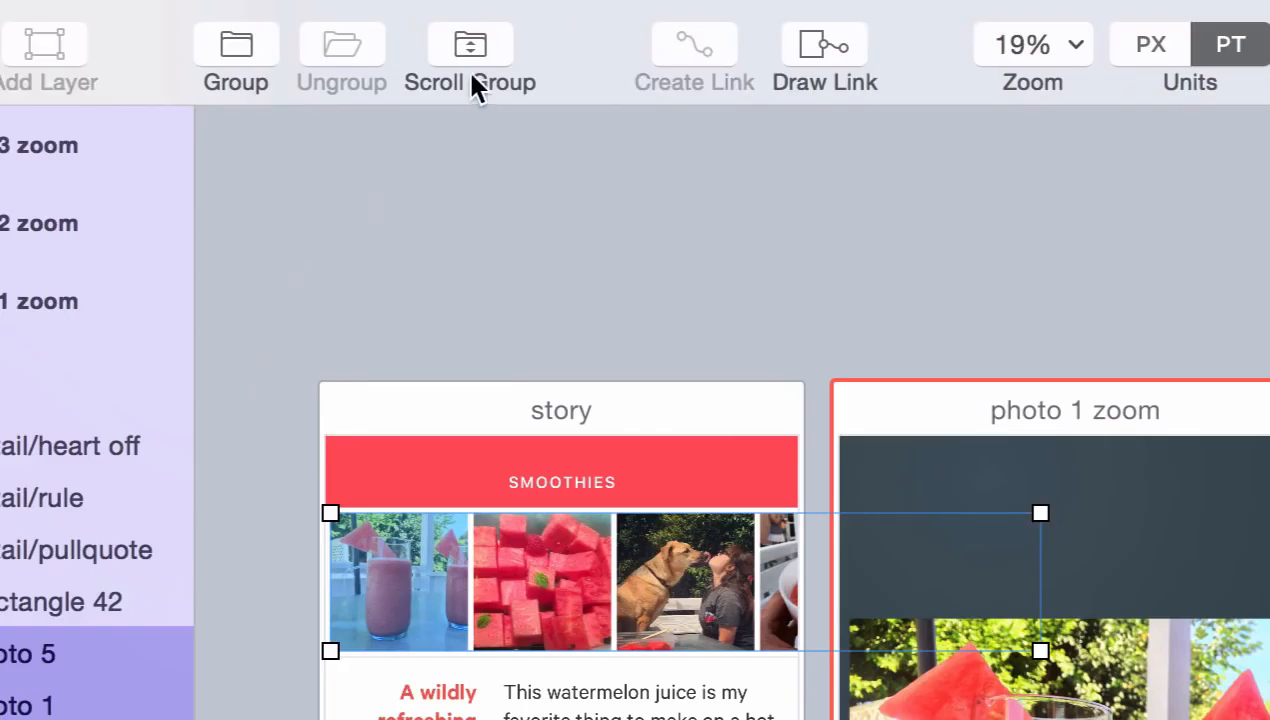
{"action": "left_click", "coordinate": [470, 55]}
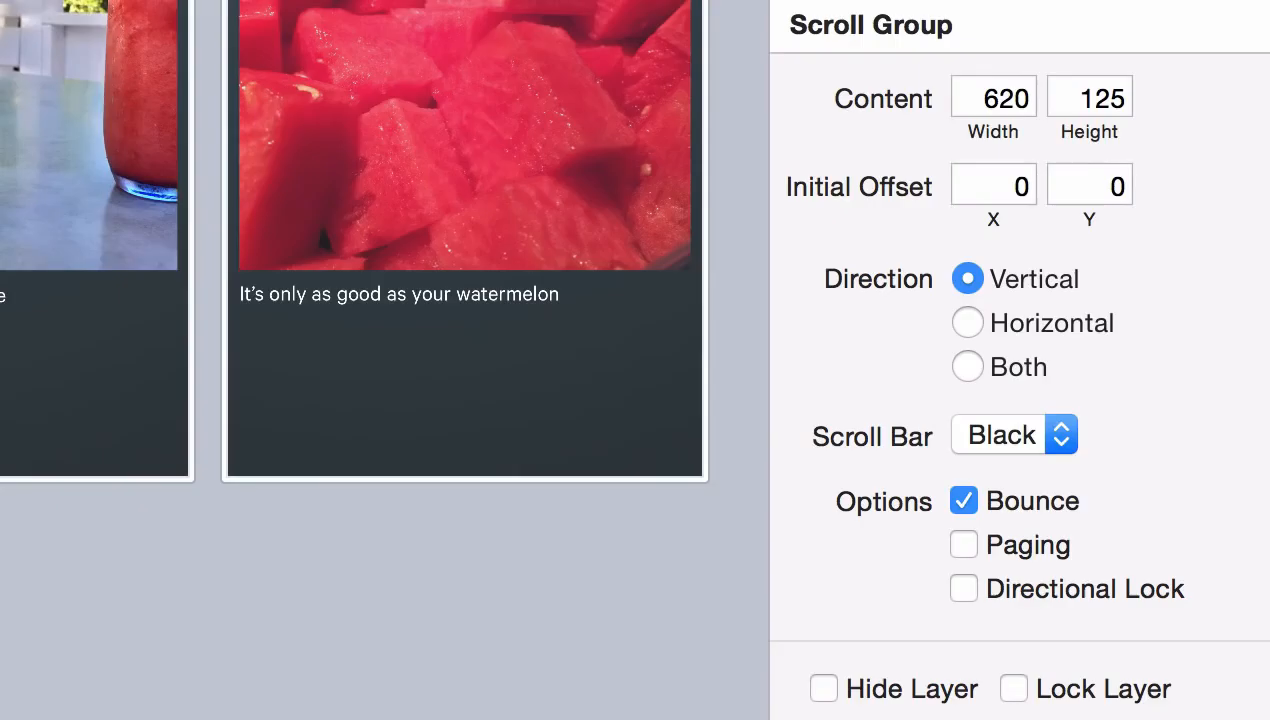
{"action": "left_click", "coordinate": [1036, 323]}
{"action": "left_click", "coordinate": [1033, 437]}
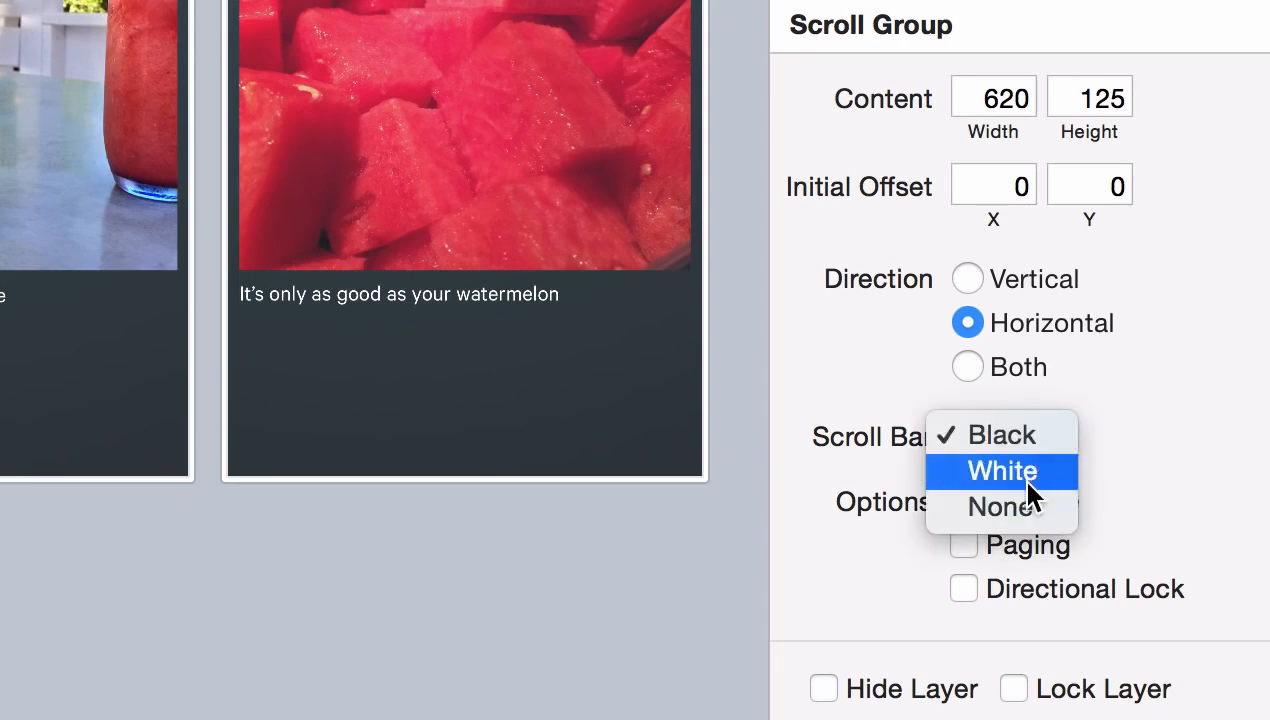
{"action": "left_click", "coordinate": [1015, 505]}
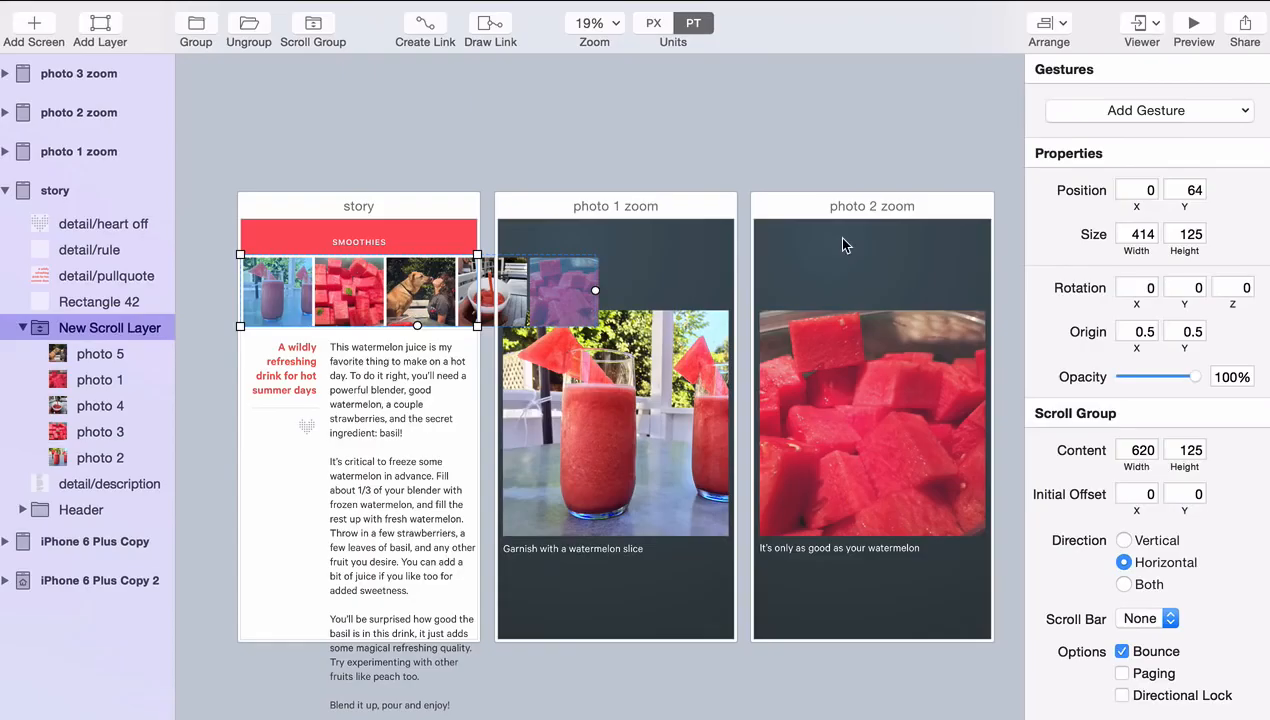
Select the big photo on the photo 1 zoom screen, followed by the big photo on the photo 2 zoom screen
{"action": "left_click", "coordinate": [608, 150]}
{"action": "left_click", "coordinate": [640, 365]}
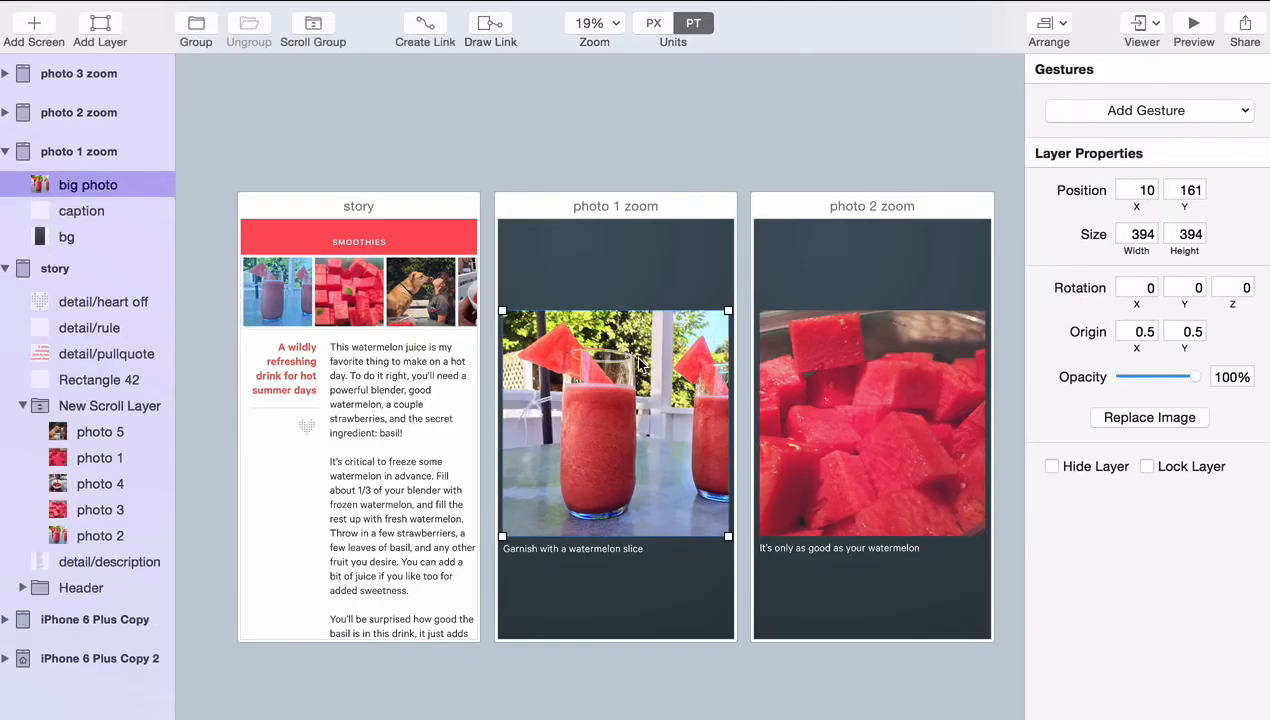
{"action": "left_click", "coordinate": [826, 390]}
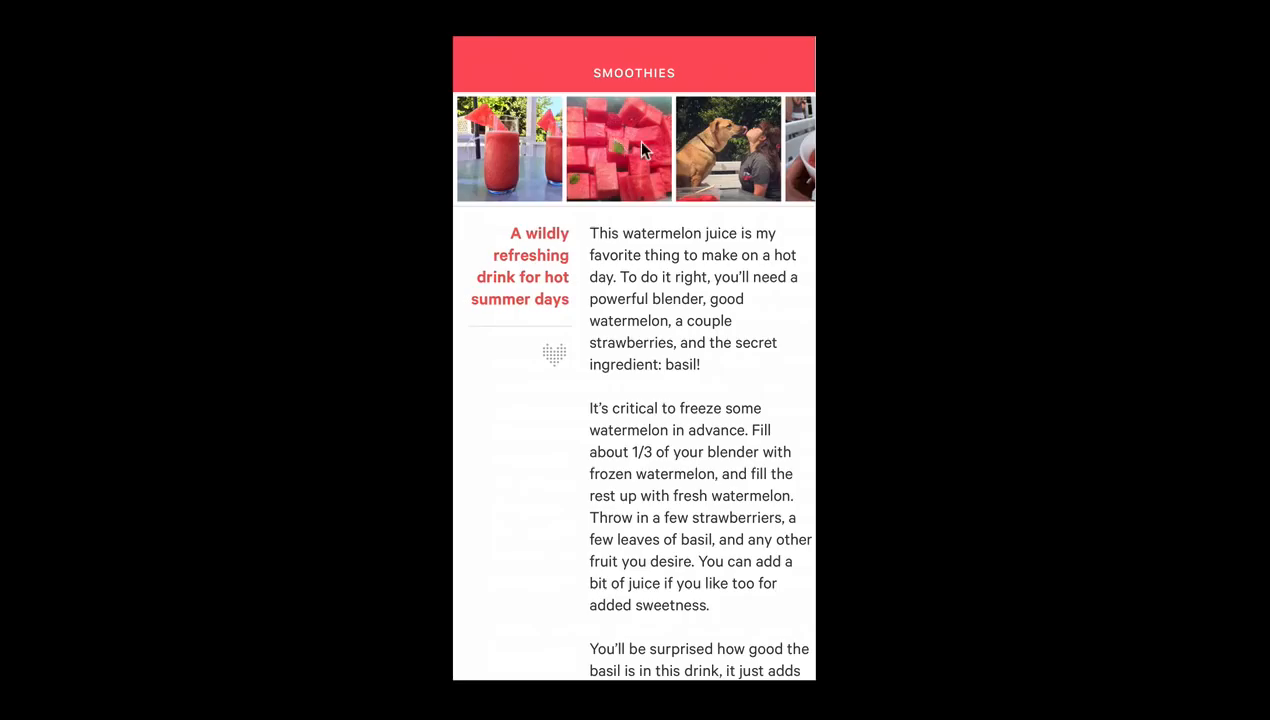
Test the prototype in the preview by scrolling the thumbnail strip and zooming into and out of the first and last photos
{"action": "left_click_drag", "start_coordinate": [636, 140], "coordinate": [527, 153]}
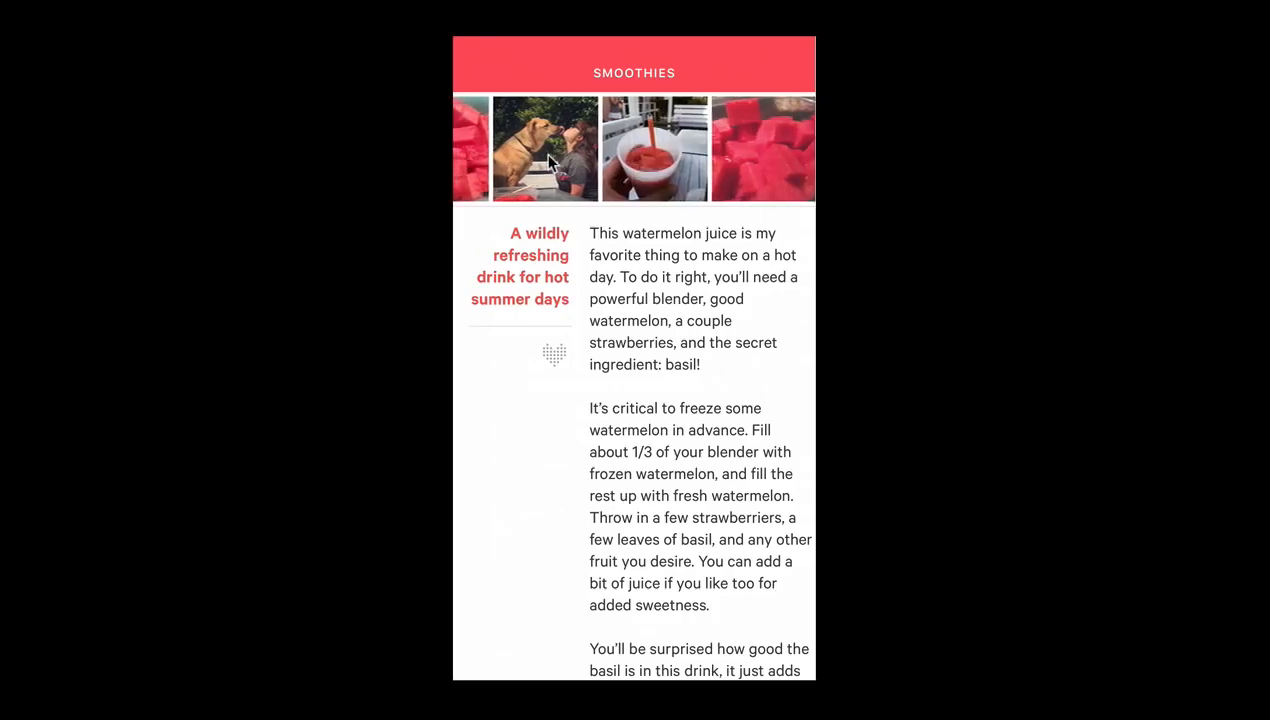
{"action": "left_click", "coordinate": [748, 145]}
{"action": "left_click", "coordinate": [601, 344]}
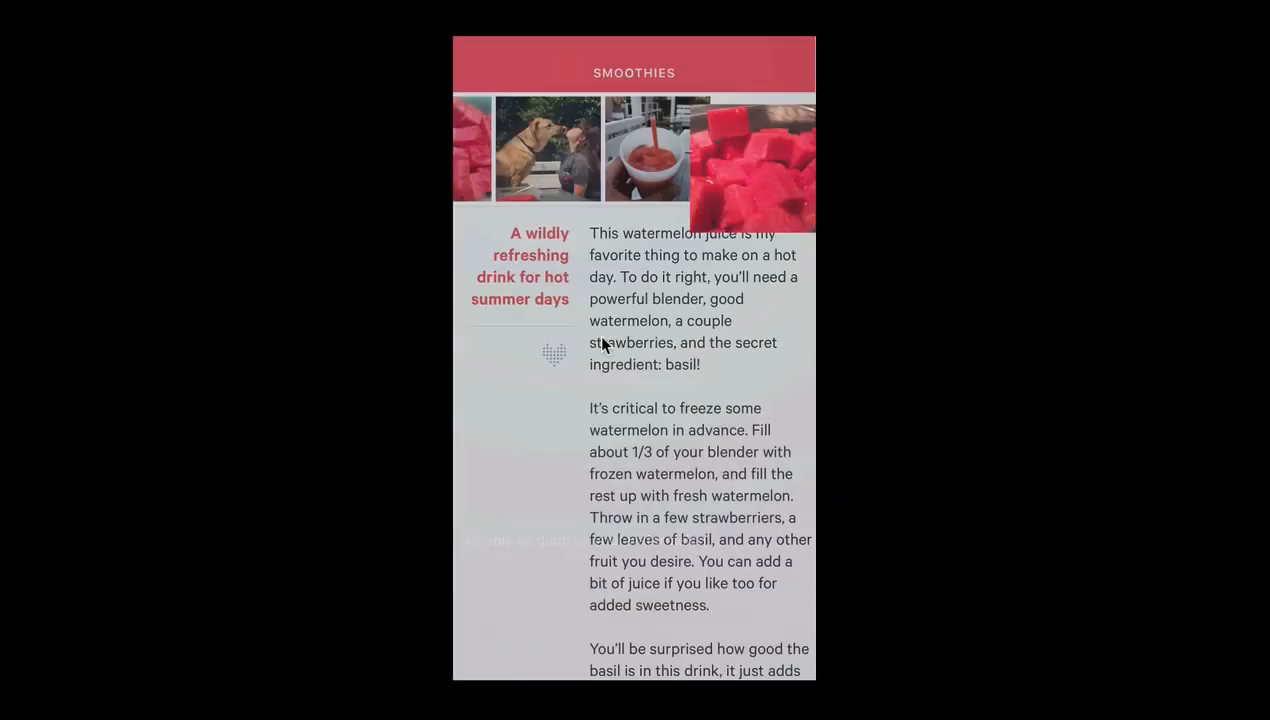
{"action": "left_click", "coordinate": [505, 140]}
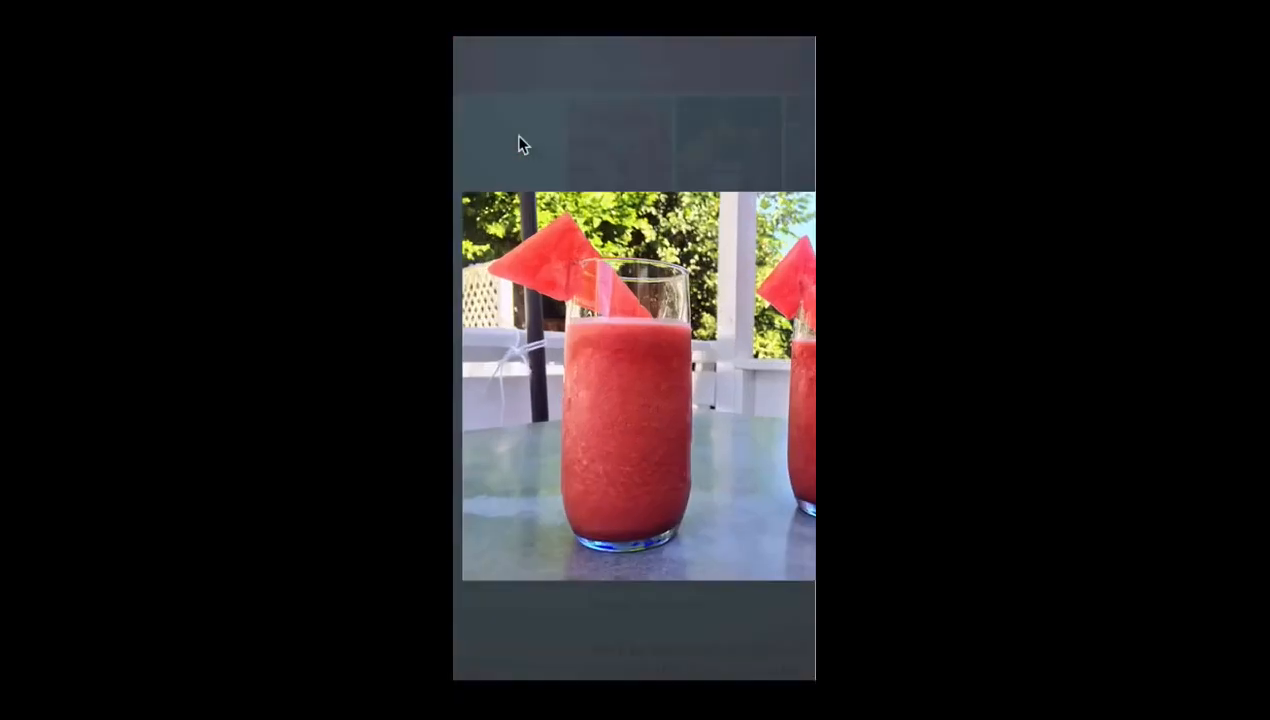
{"action": "left_click", "coordinate": [583, 271]}
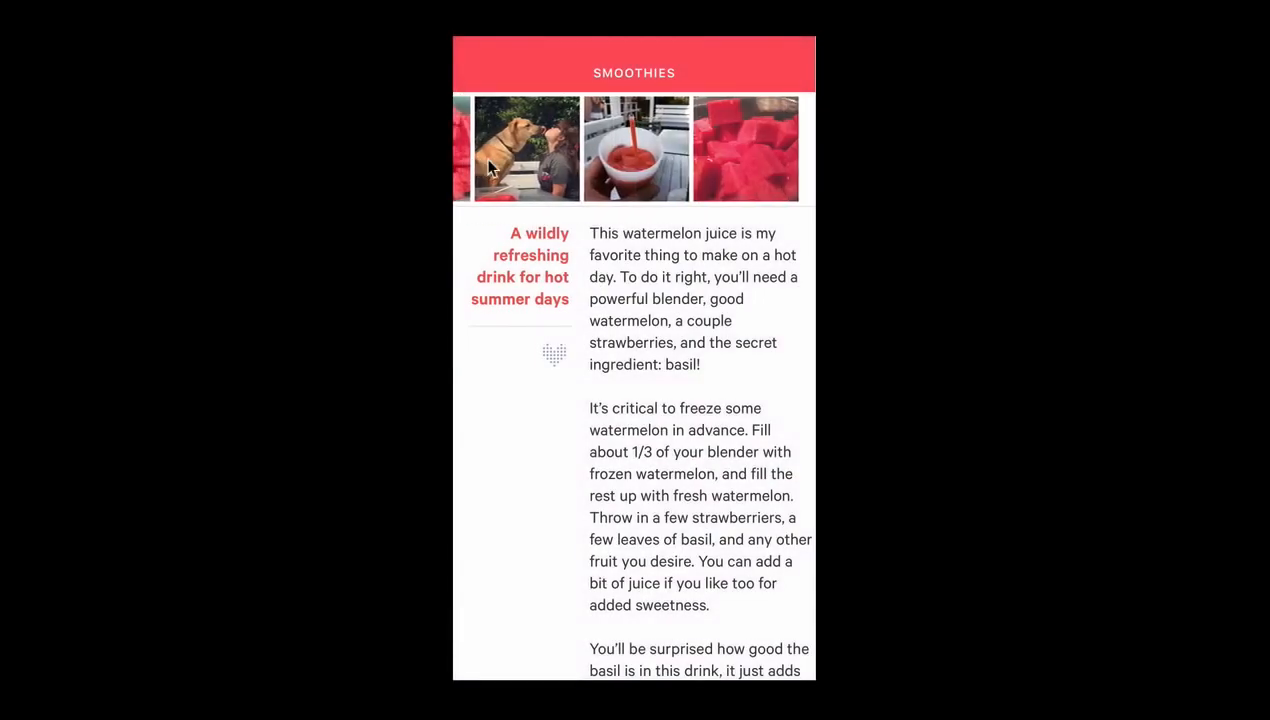
{"action": "left_click", "coordinate": [742, 135]}
{"action": "left_click", "coordinate": [630, 189]}
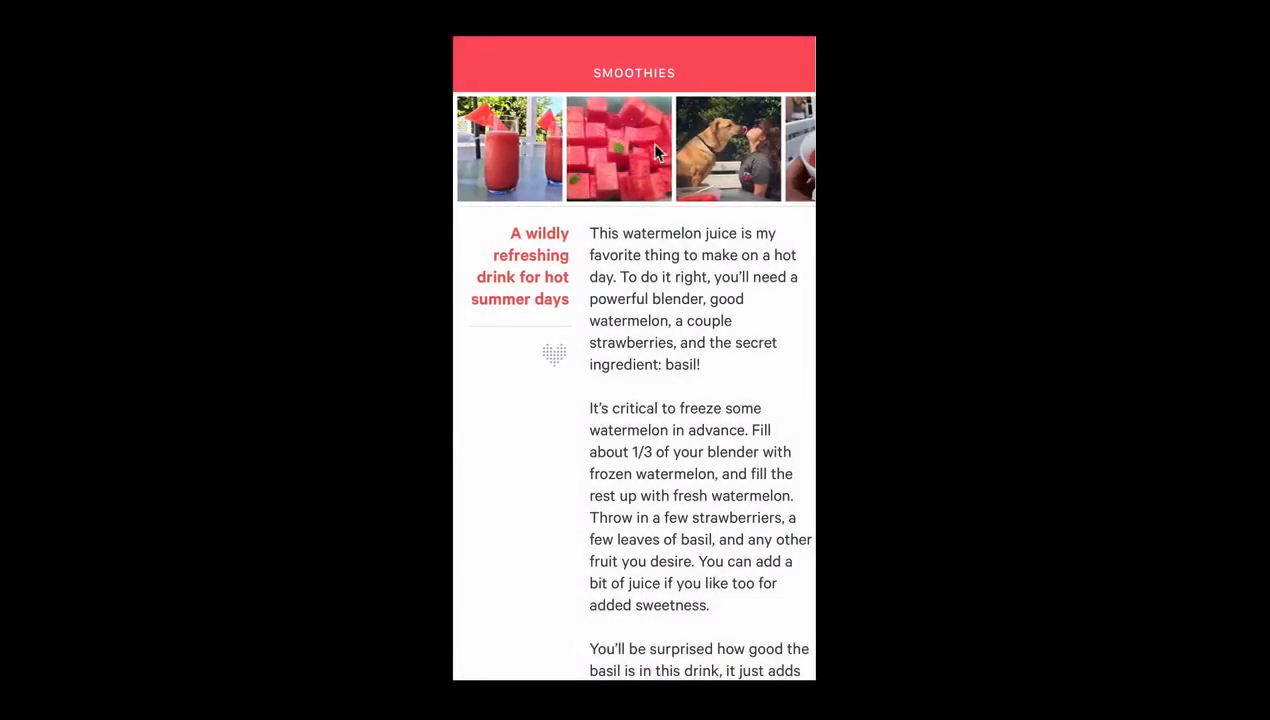
{"action": "left_click", "coordinate": [520, 132]}
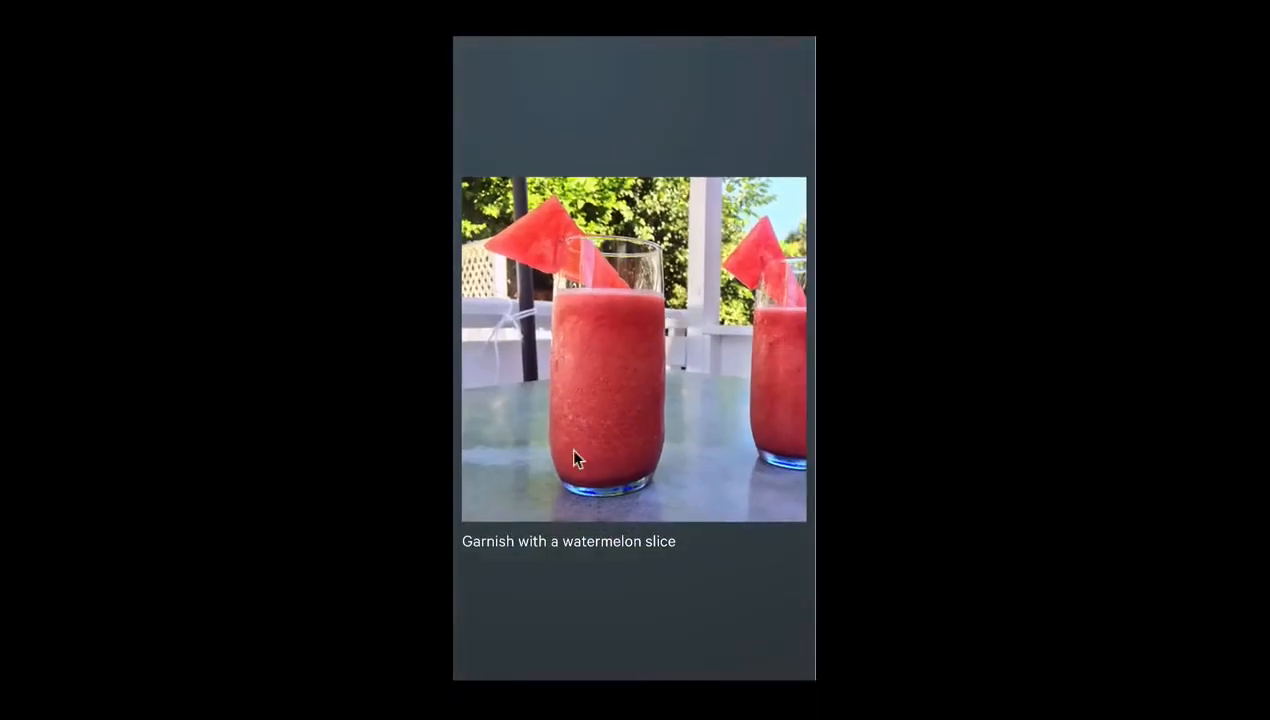
{"action": "left_click", "coordinate": [634, 347]}
{"action": "mouse_move", "coordinate": [650, 142]}
{"action": "left_mouse_down"}
{"action": "mouse_move", "coordinate": [573, 142]}
{"action": "mouse_move", "coordinate": [664, 152]}
{"action": "left_mouse_up"}
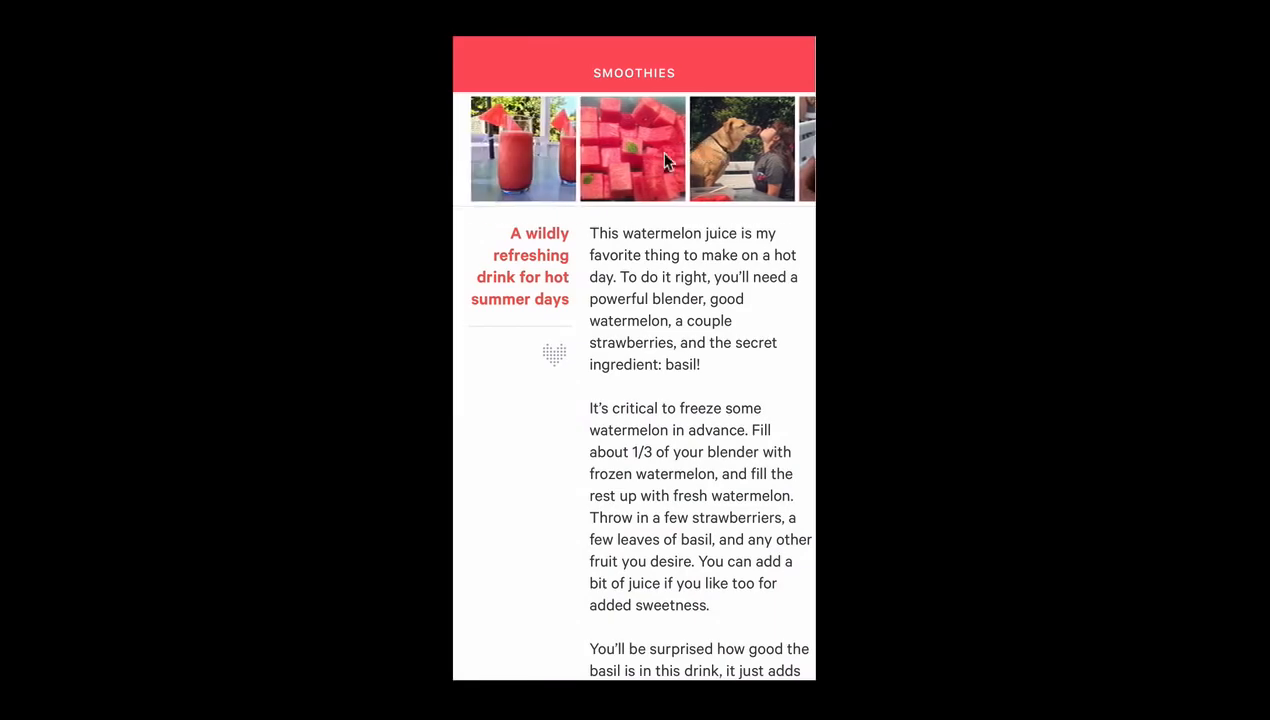
{"action": "left_click", "coordinate": [517, 148]}
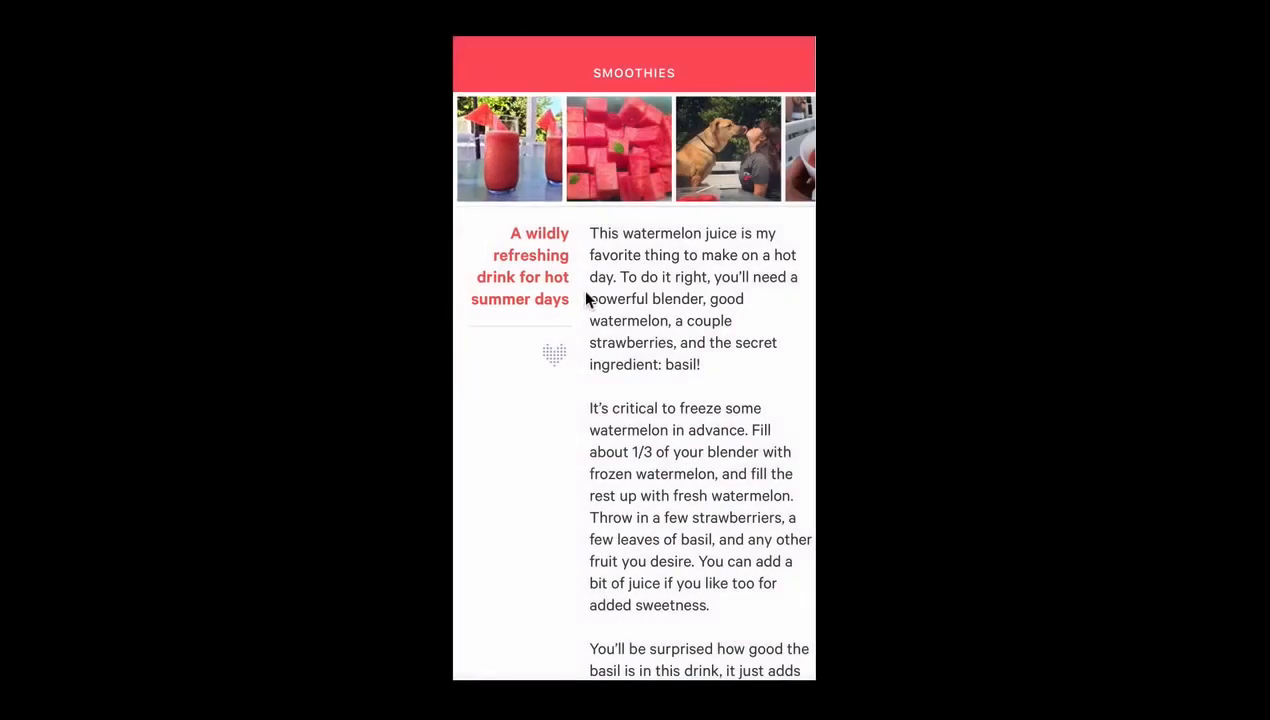